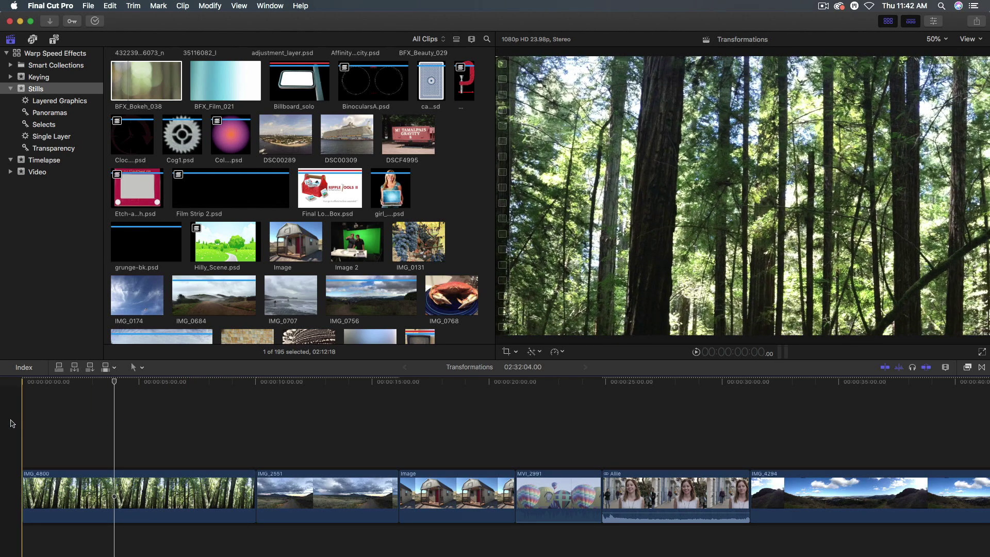
- Connect BFX_Bokeh_038 above the IMG_4800 forest clip, spanning the forest clip's marked range
key(x)
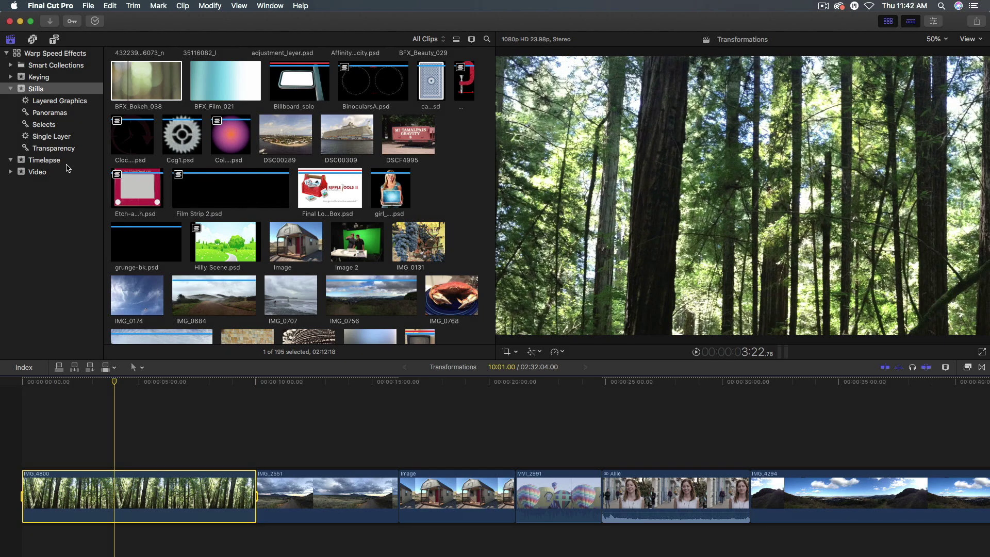
click(136, 84)
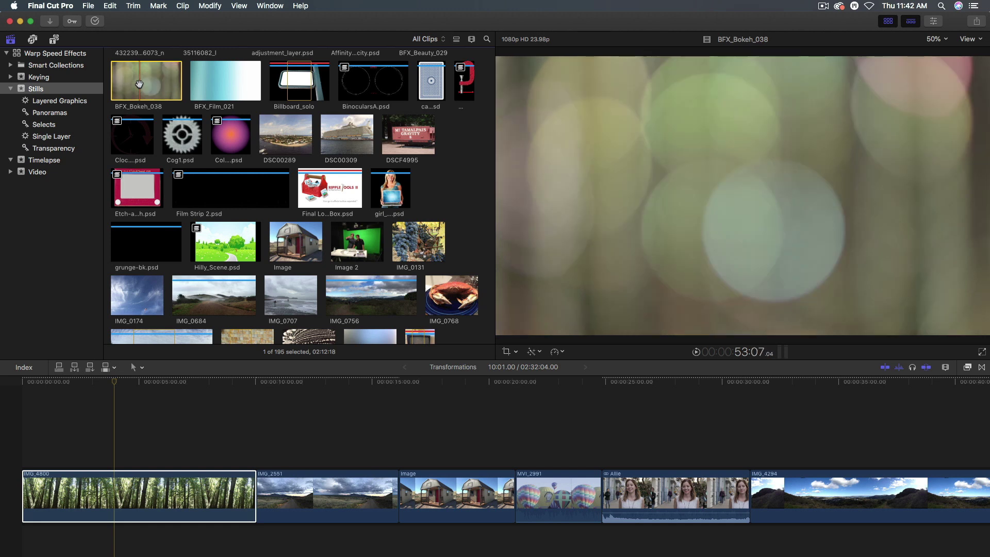
key(q)
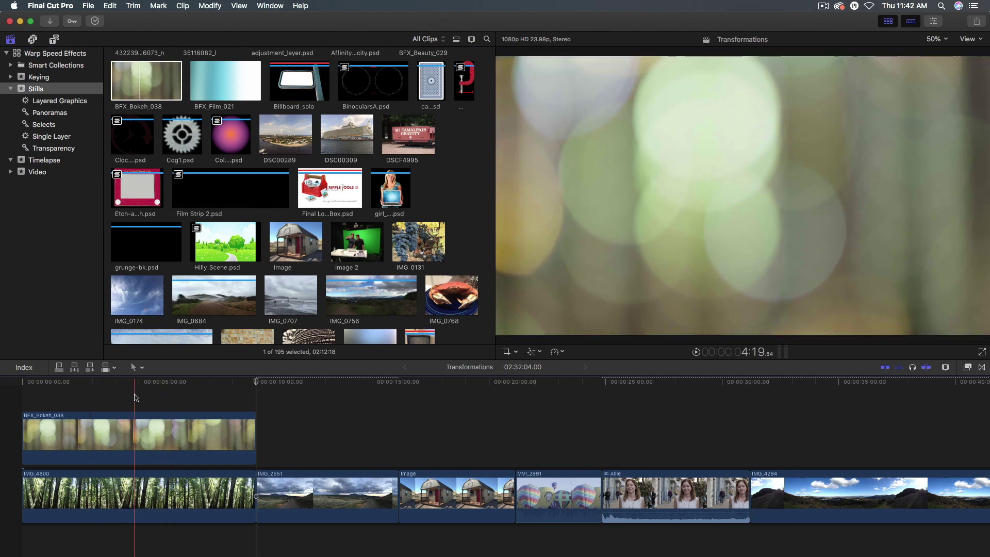
click(135, 396)
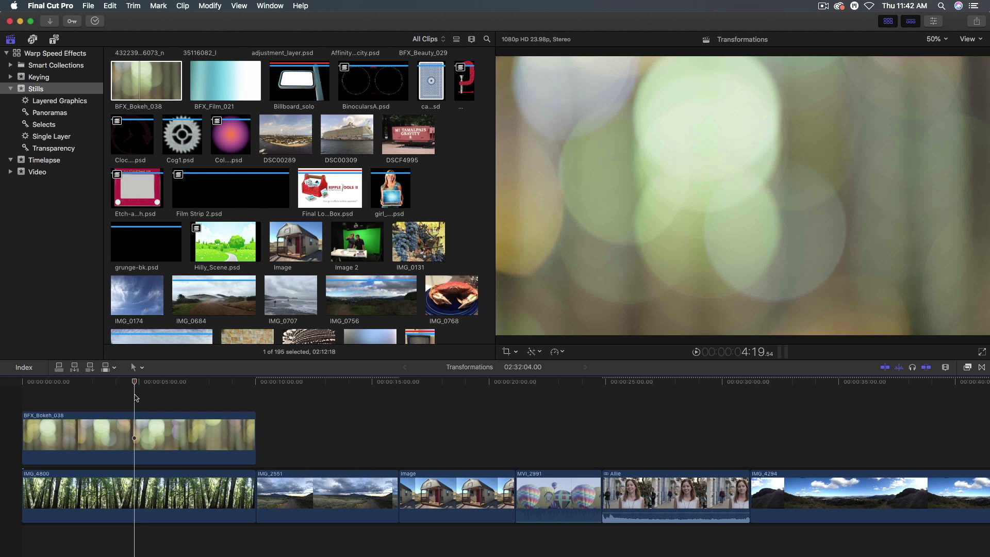
- Show the bokeh clip's Video Inspector and open its Blend Mode list
key(super+4)
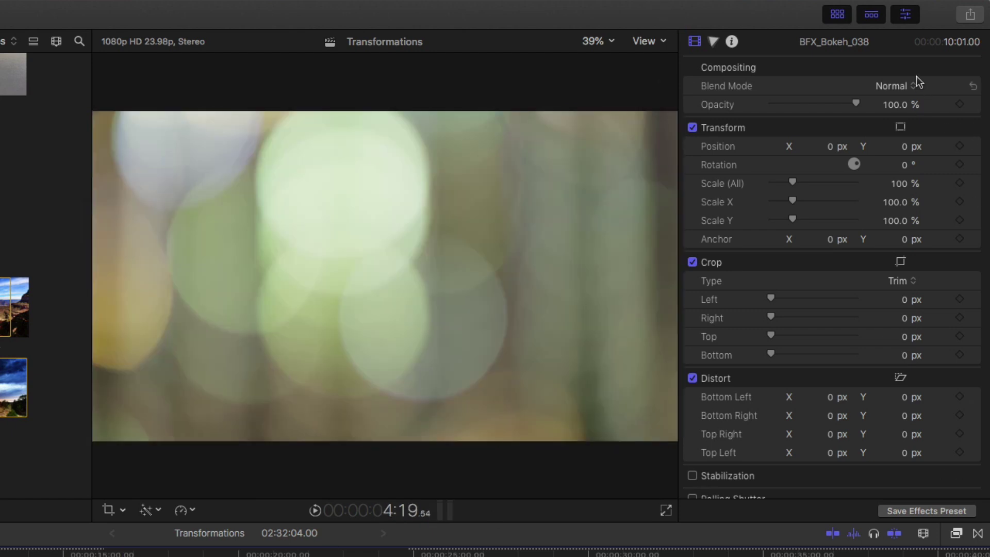
click(912, 85)
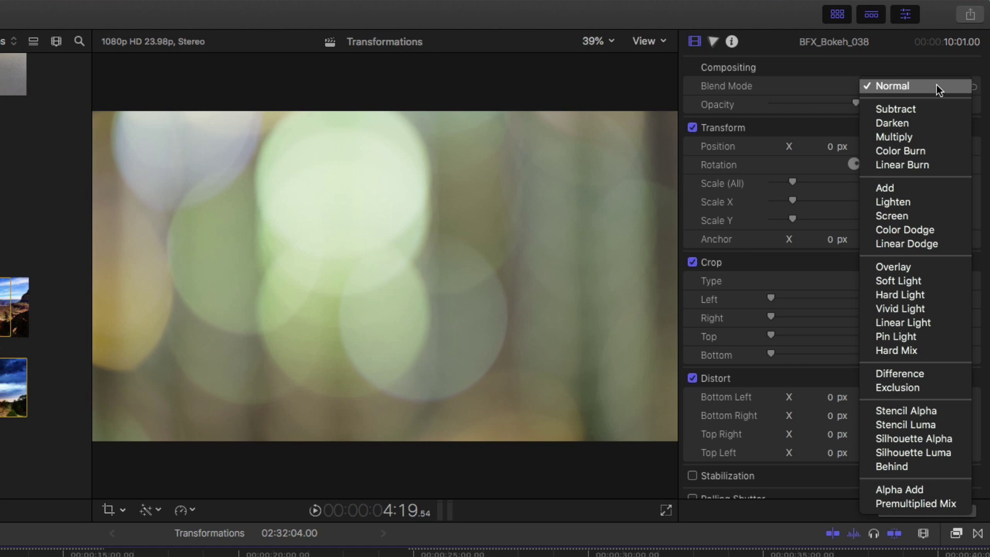
- Set the bokeh clip's blend mode to Overlay and play back the result
click(933, 267)
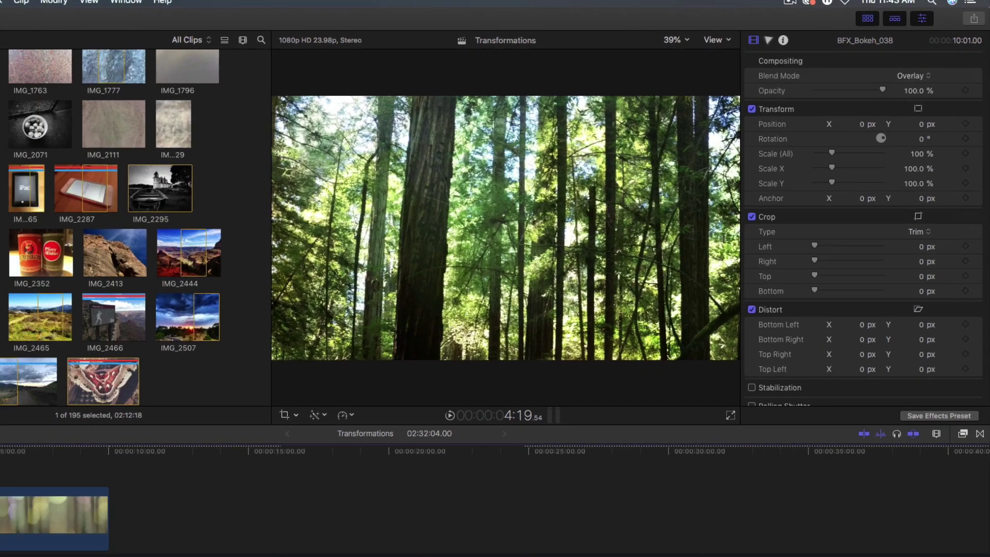
drag(137, 387, 73, 393)
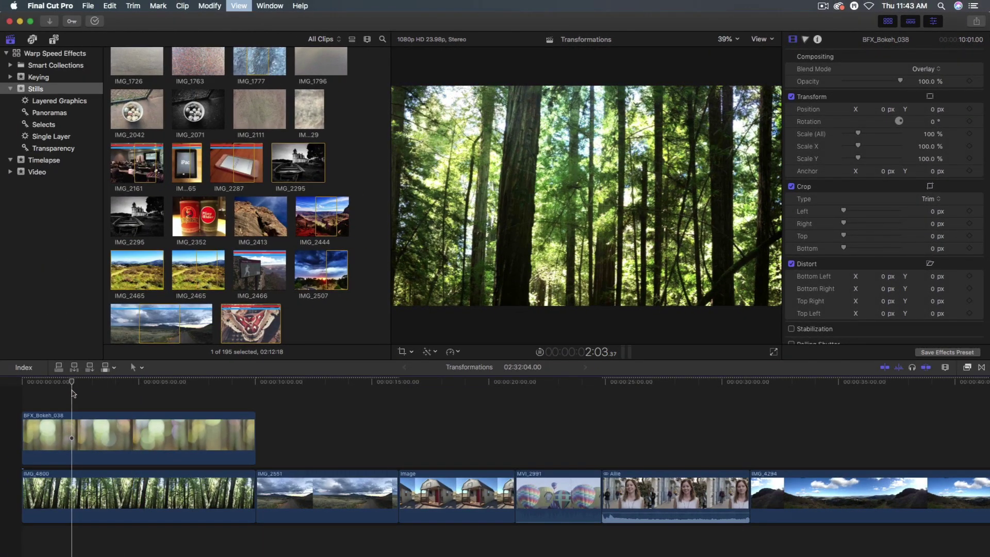
key(space)
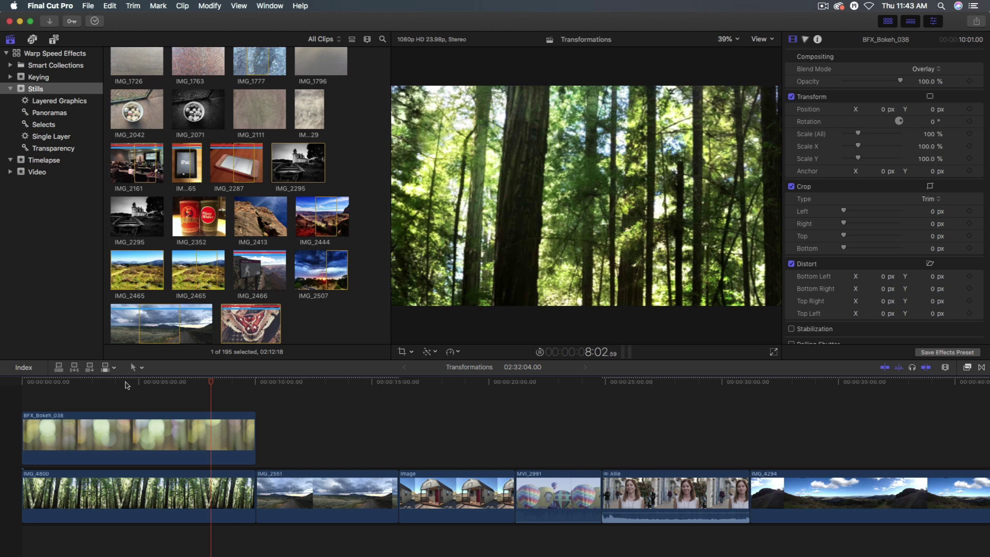
key(space)
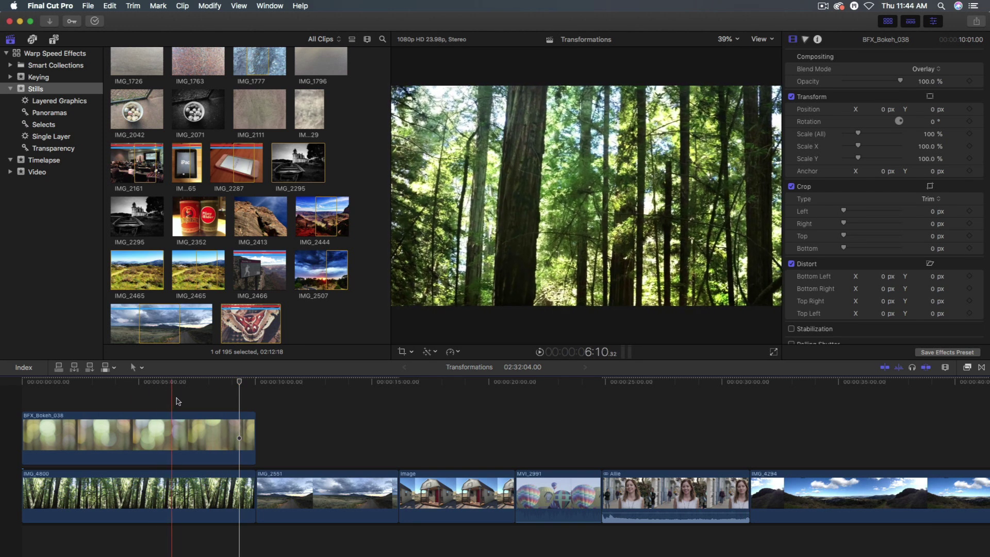
- At 3:22, toggle the bokeh clip off and on to compare with the unblended shot
click(114, 396)
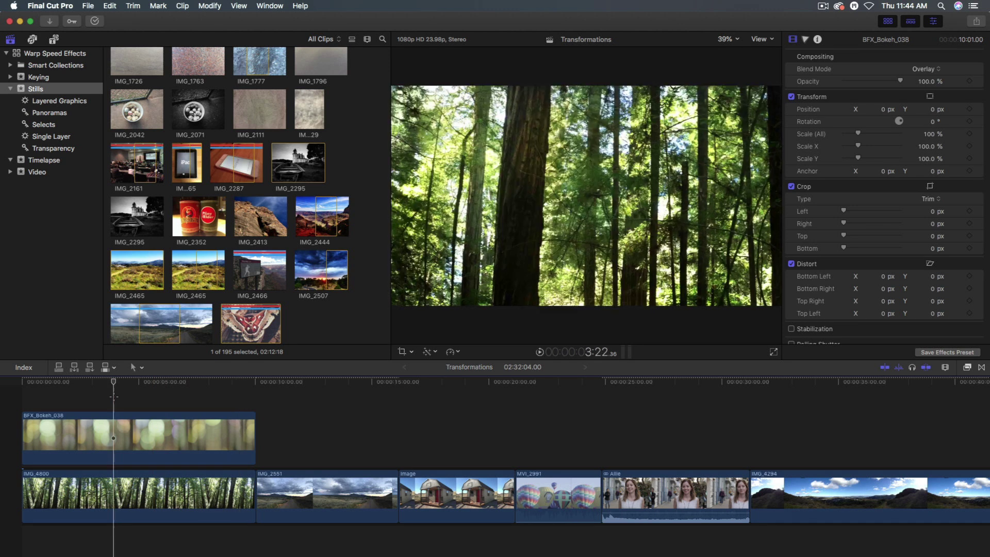
key(v)
key(v)
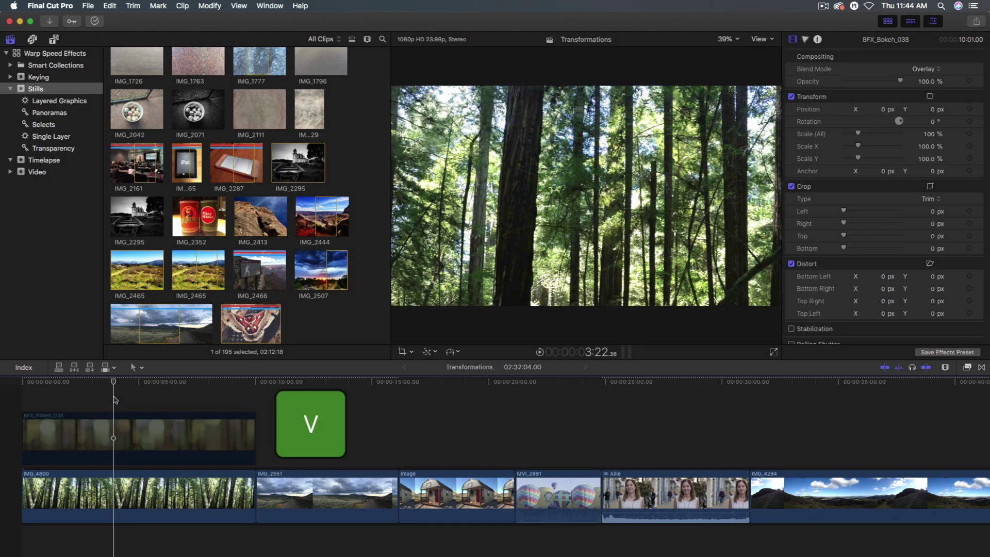
key(v)
key(v)
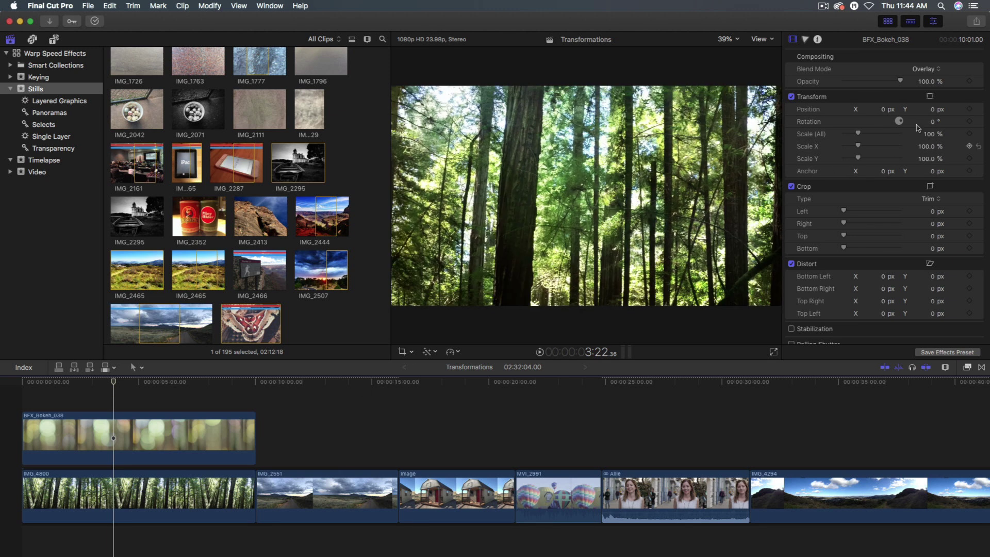
- Try the Screen blend mode, then lower the bokeh opacity to about 50%
click(939, 71)
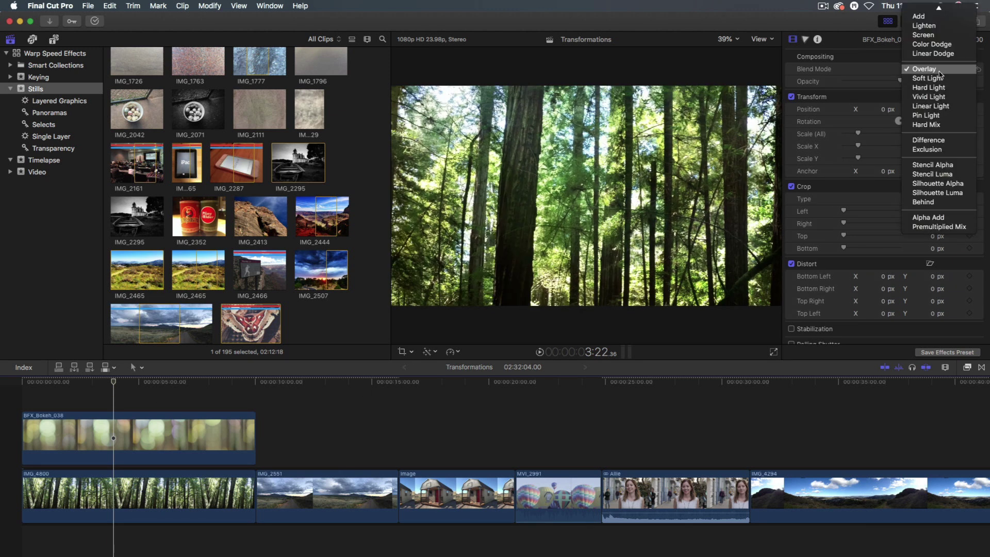
click(939, 36)
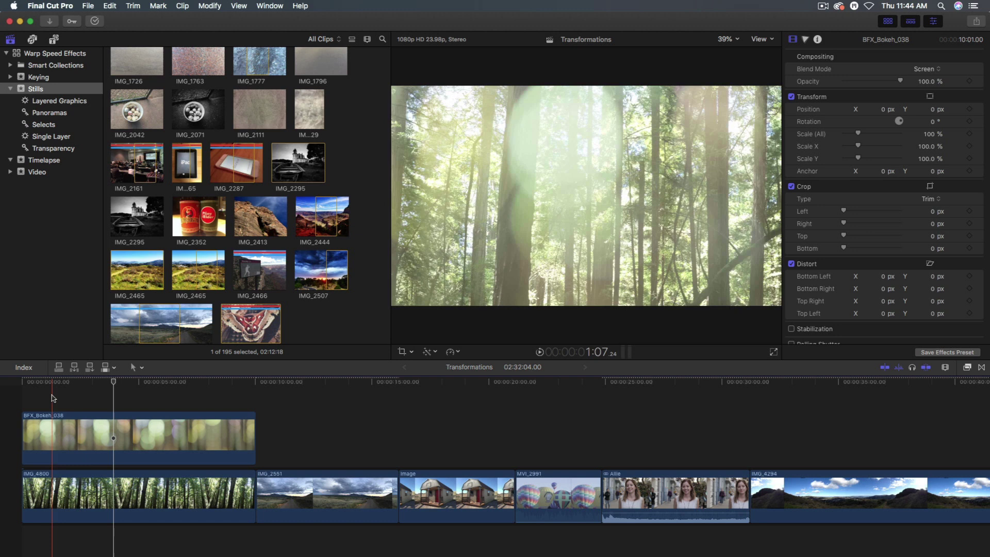
key(space)
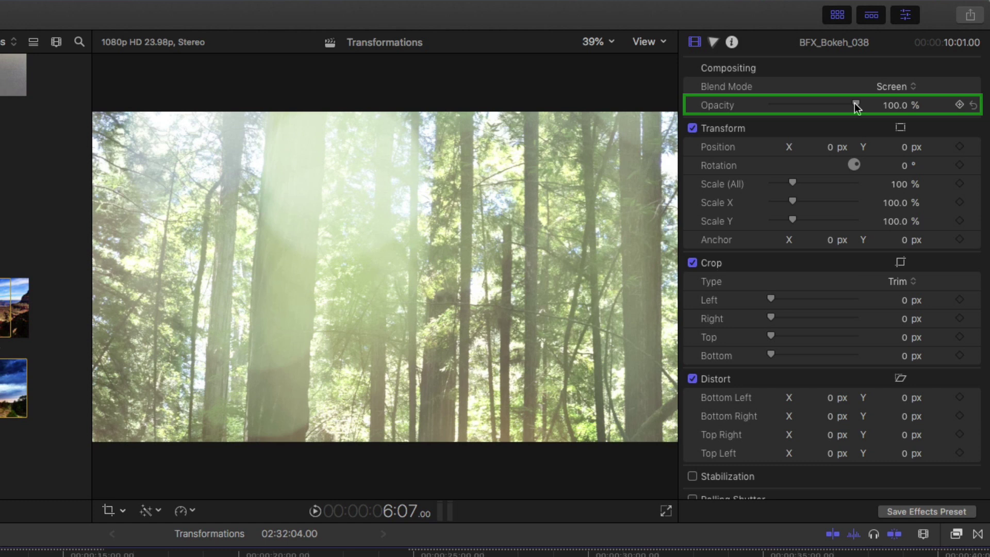
drag(900, 82, 898, 82)
drag(855, 106, 813, 104)
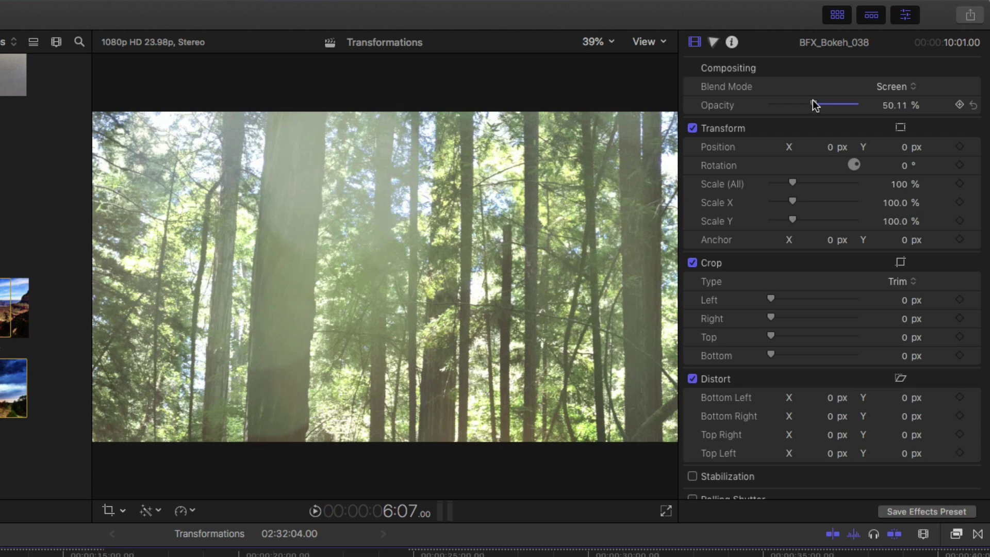
- Switch the bokeh blend mode to Add and preview it
click(895, 86)
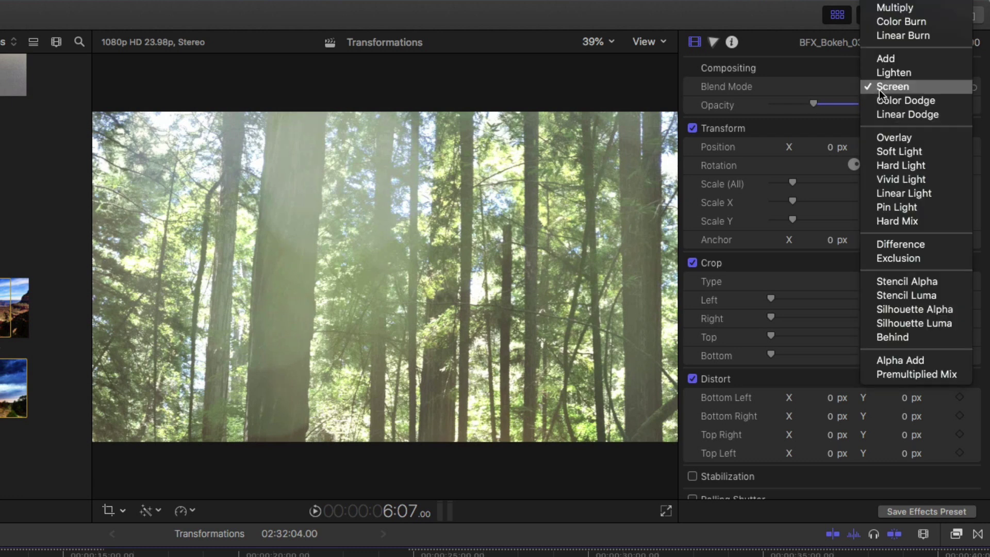
click(887, 58)
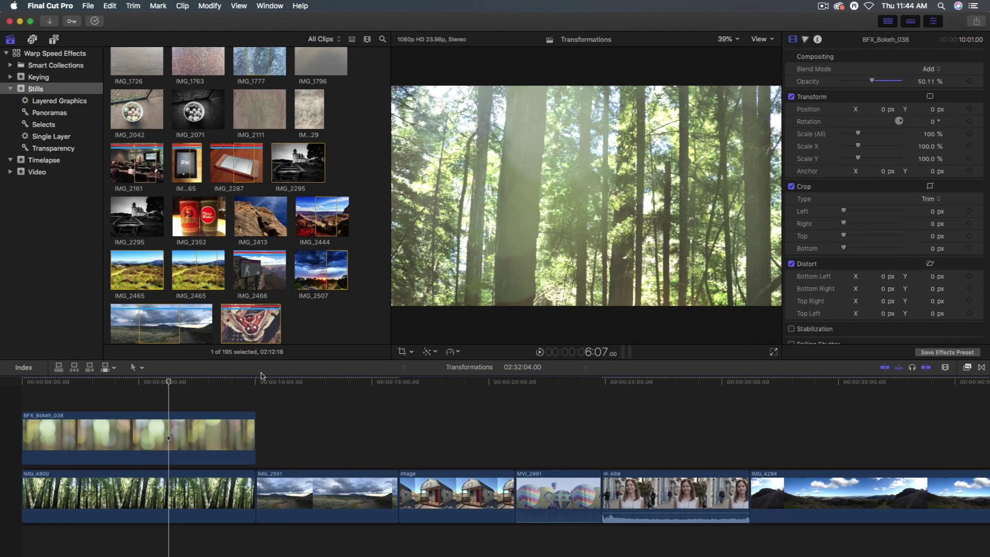
click(76, 390)
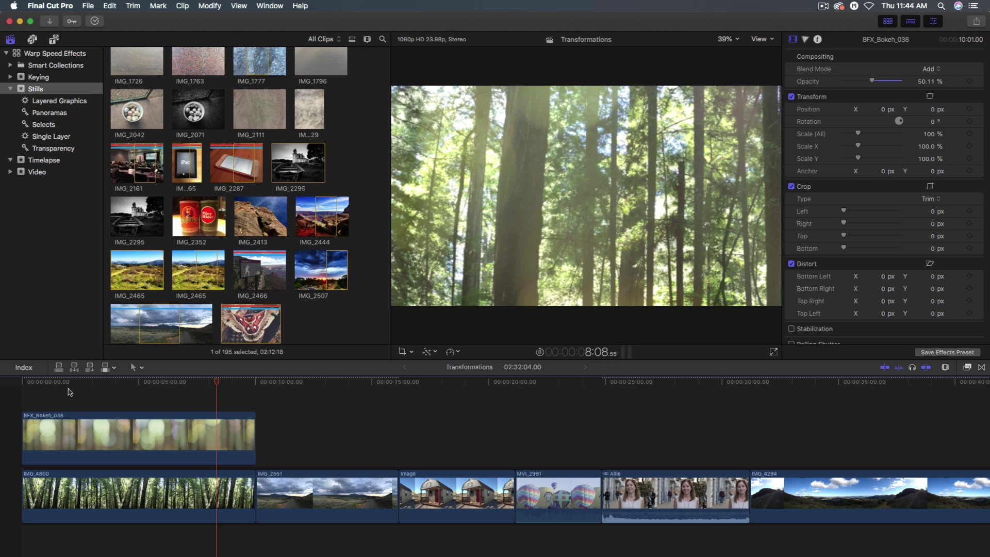
key(space)
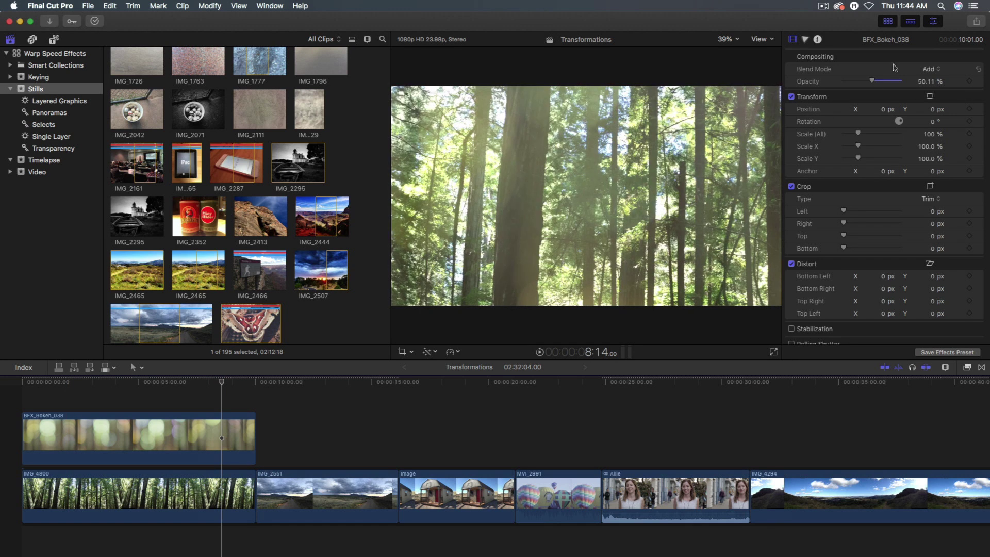
- Preview the bokeh clip in Soft Light with opacity raised to 100%
click(930, 70)
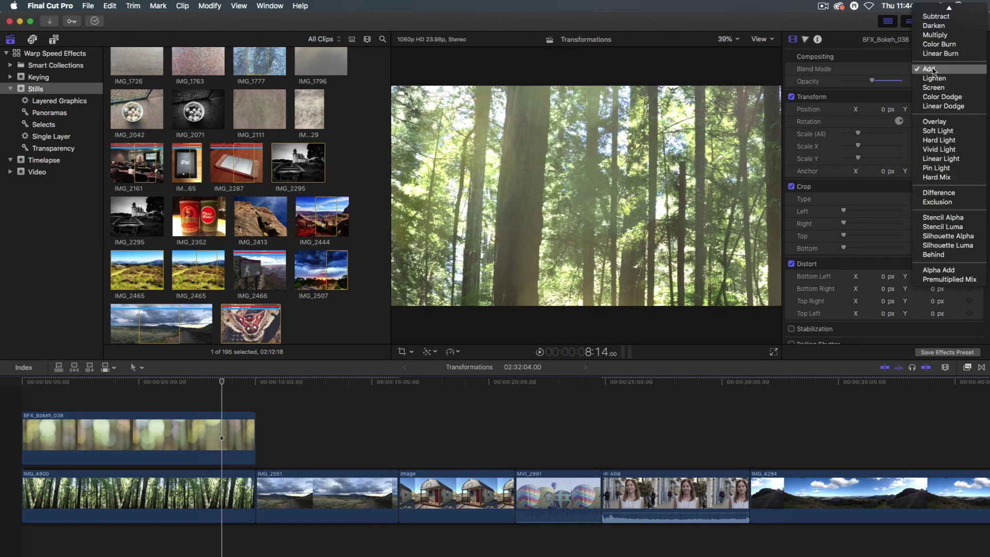
click(938, 131)
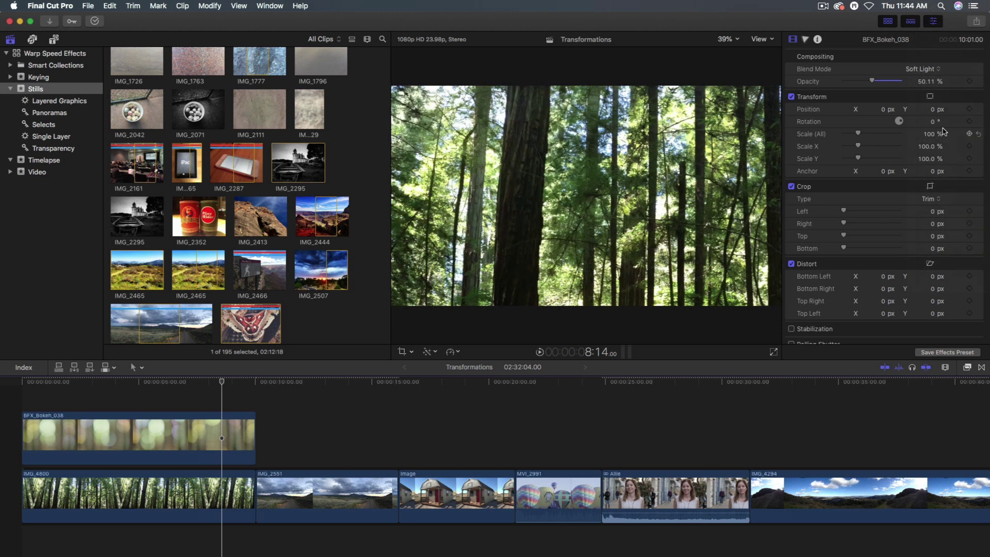
drag(872, 81, 906, 81)
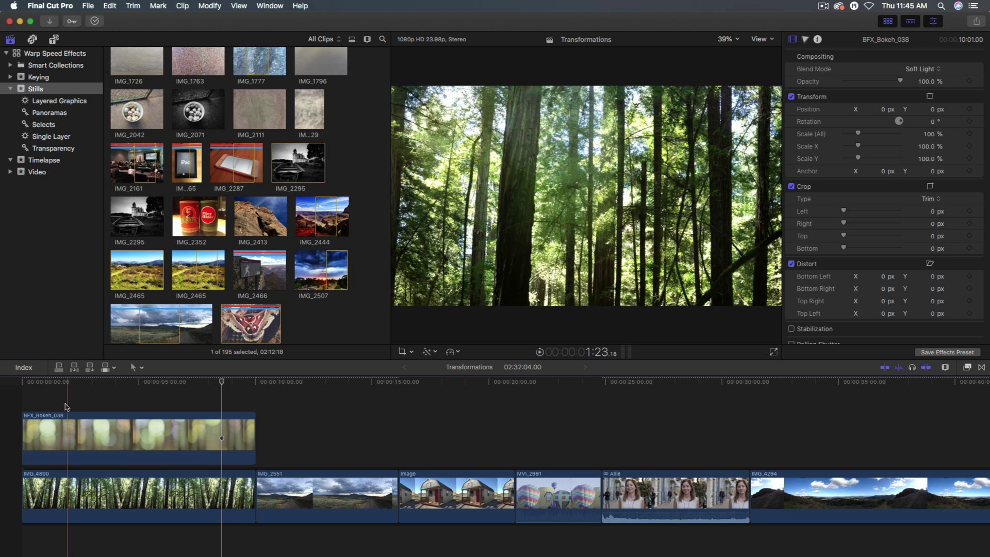
click(67, 407)
key(space)
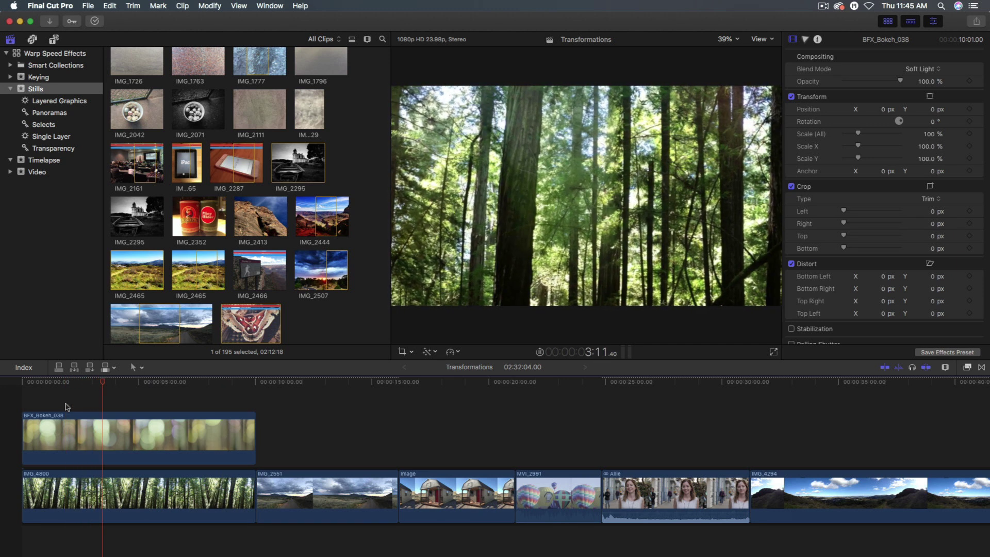
key(space)
- Switch to Vivid Light and reduce the bokeh opacity to 64.47%
click(919, 69)
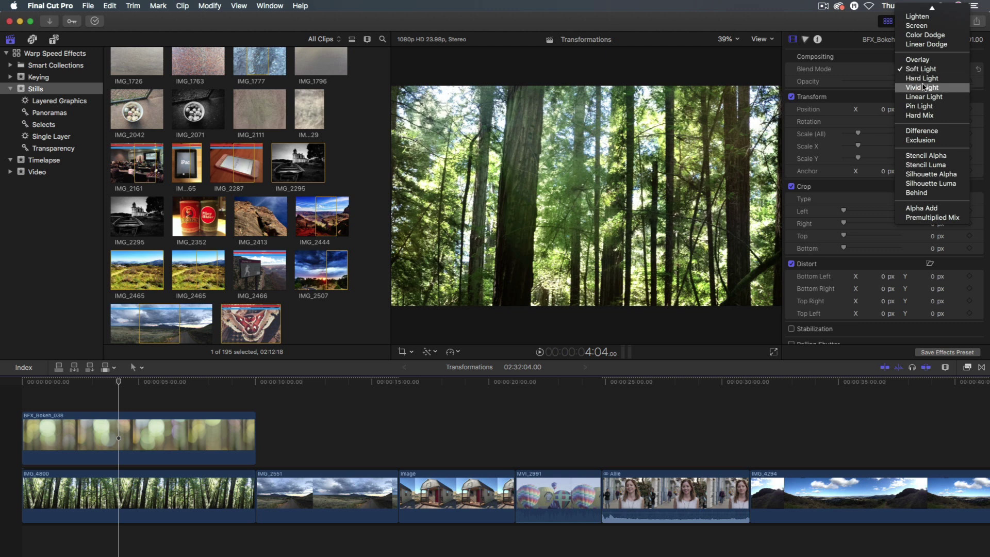
click(923, 87)
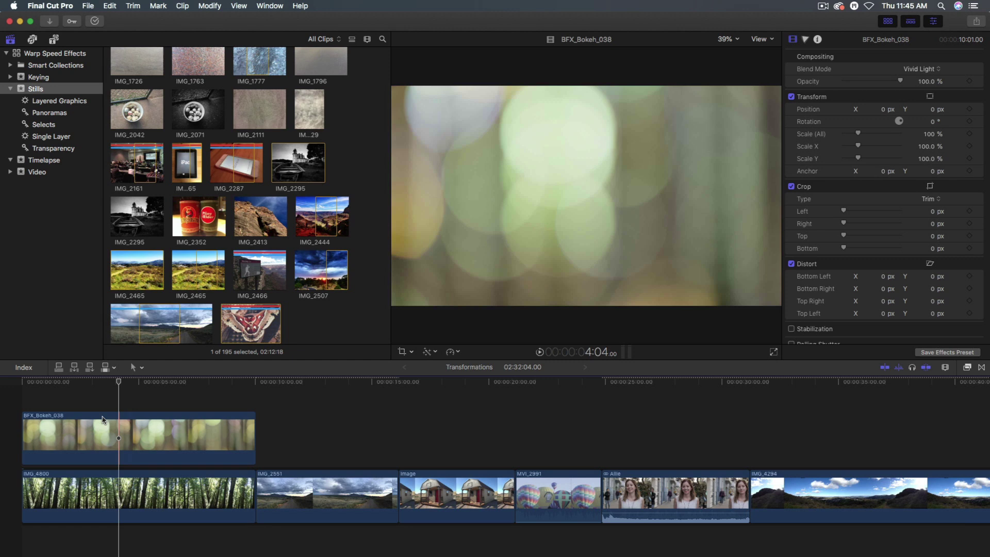
key(space)
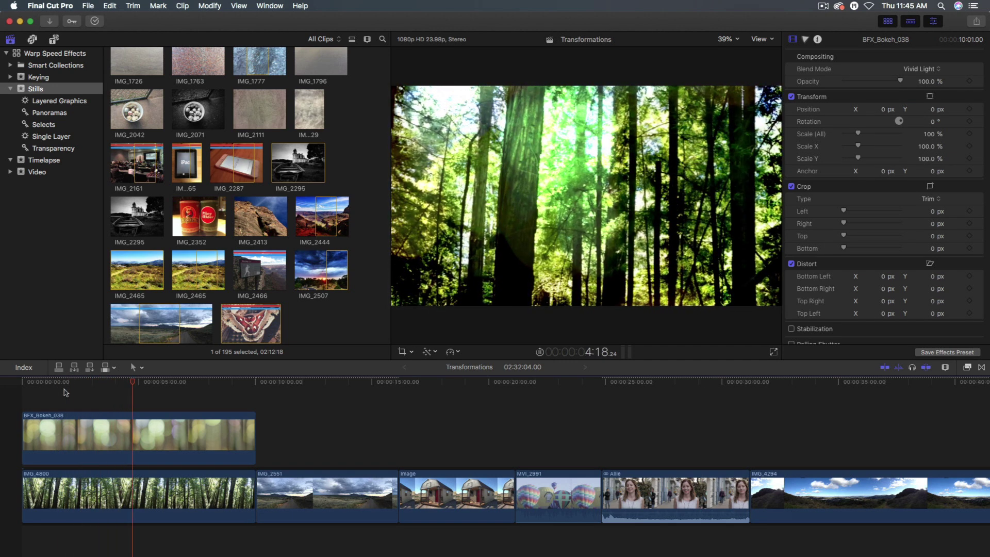
key(space)
drag(901, 82, 880, 81)
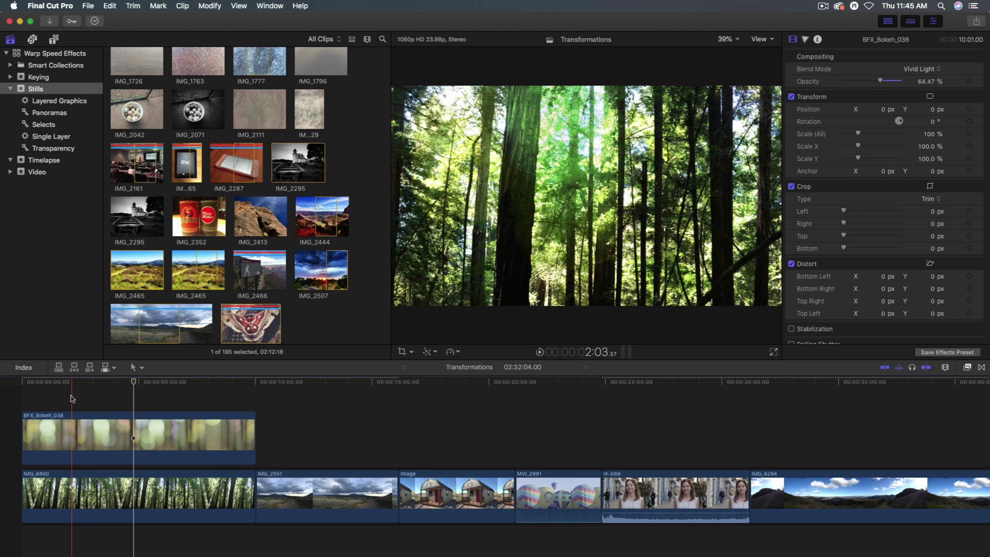
key(space)
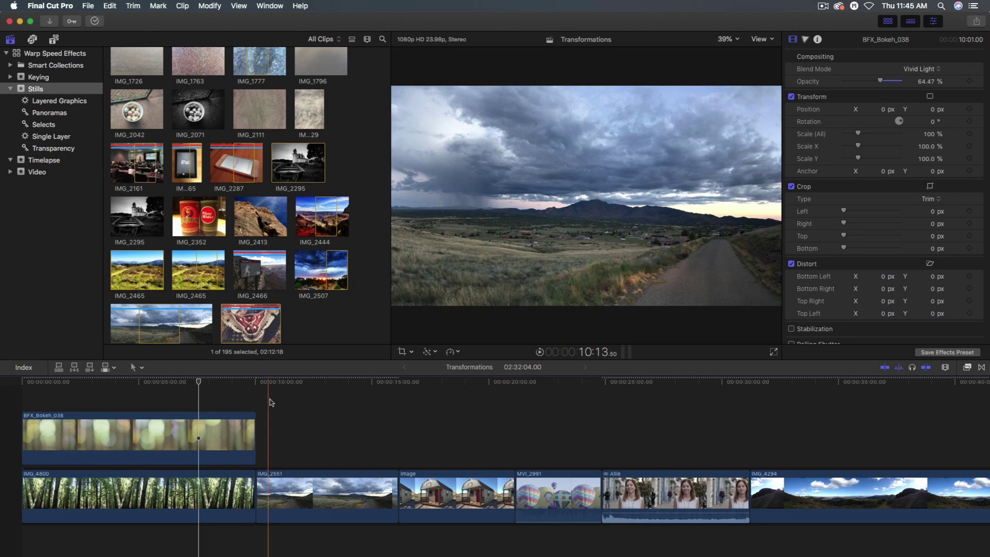
- Drag the Graduated Mask effect from Installed Effects onto the IMG_2551 clip
click(317, 398)
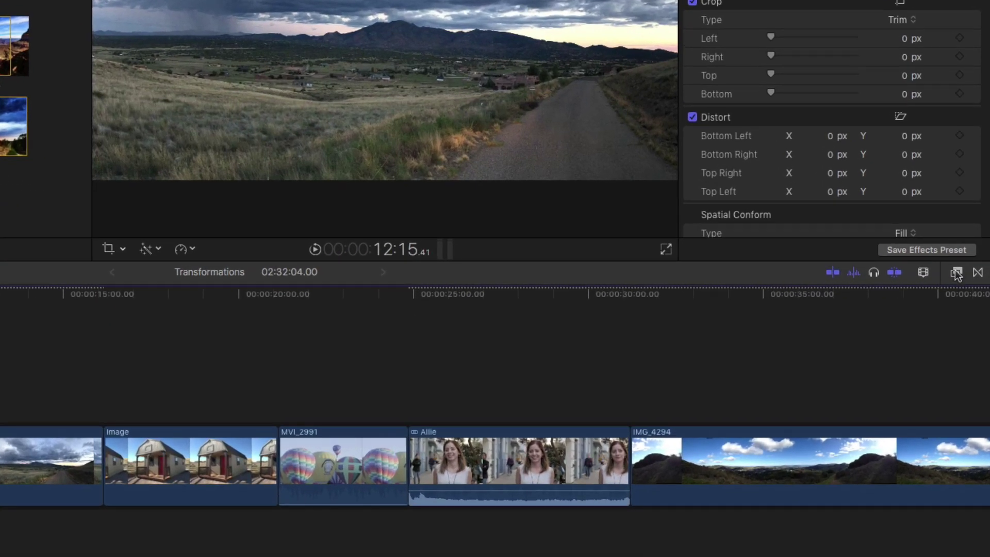
click(957, 273)
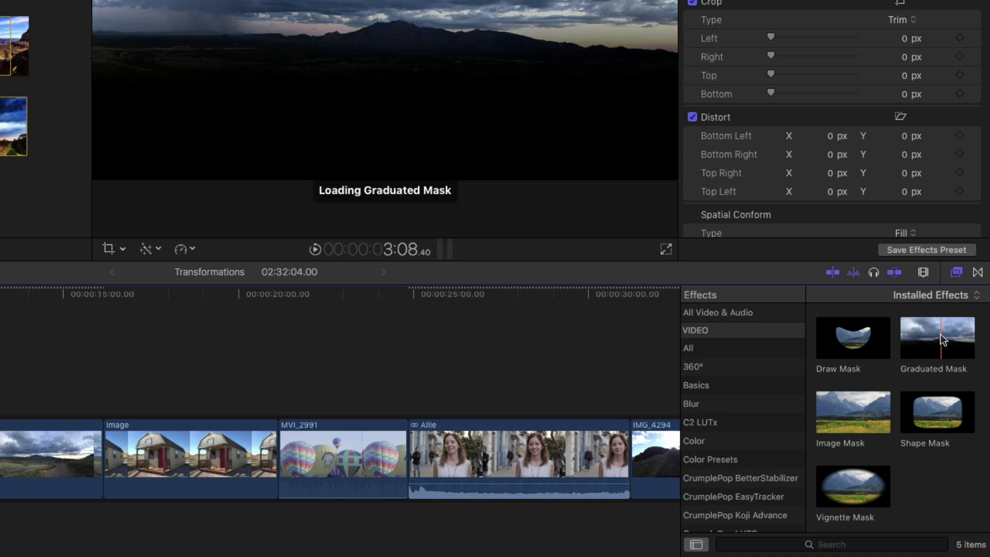
click(942, 340)
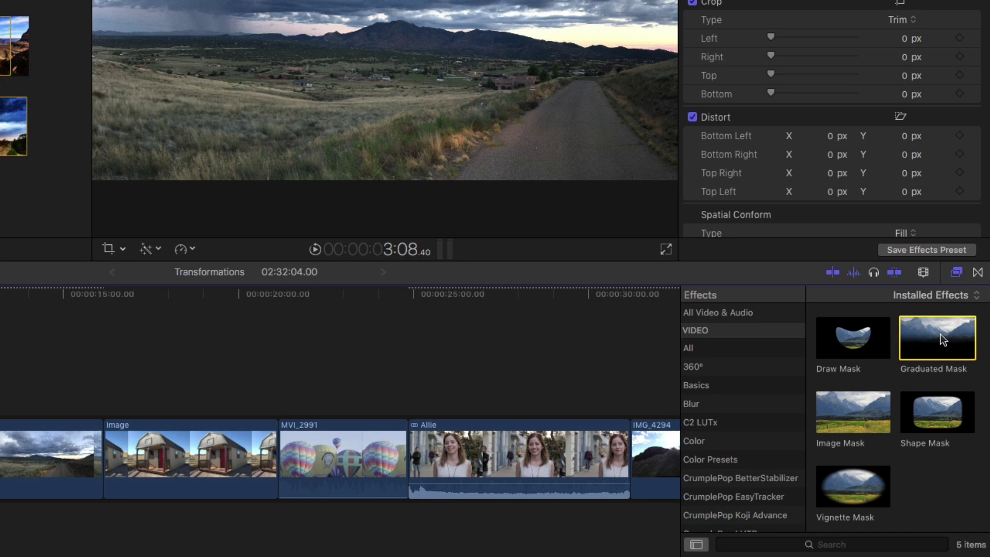
drag(943, 341, 31, 440)
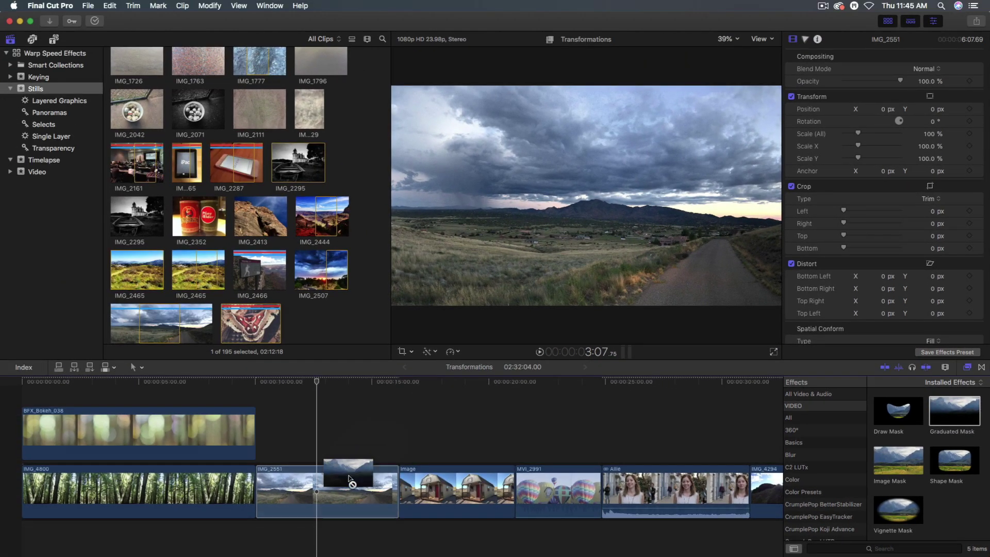
drag(350, 480, 350, 481)
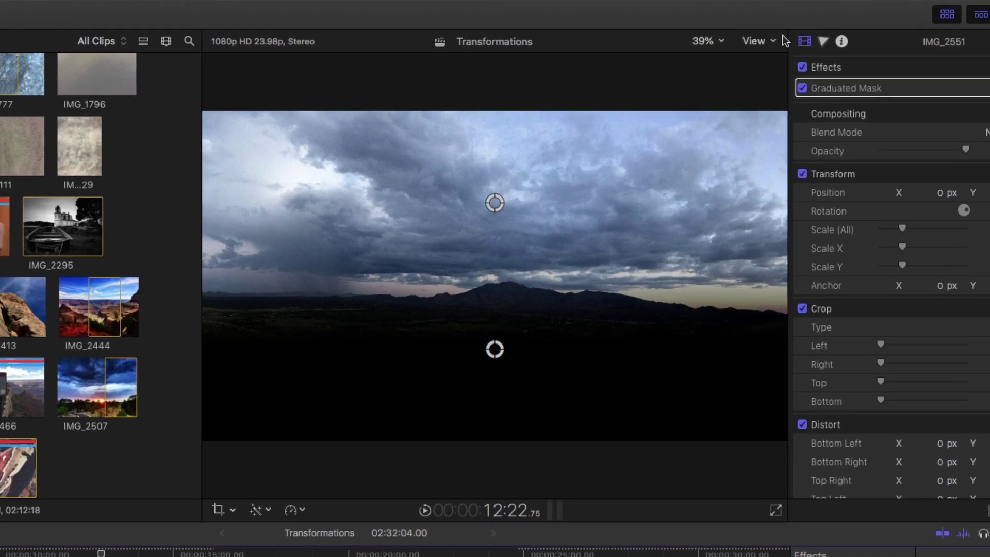
- Check the mask in the viewer's Alpha view, then return the viewer to All
click(772, 39)
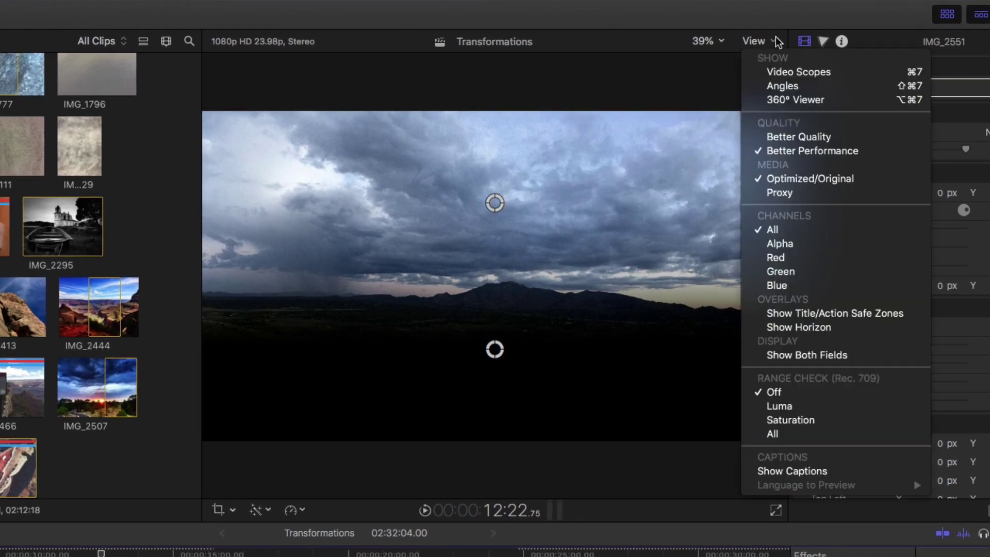
click(792, 243)
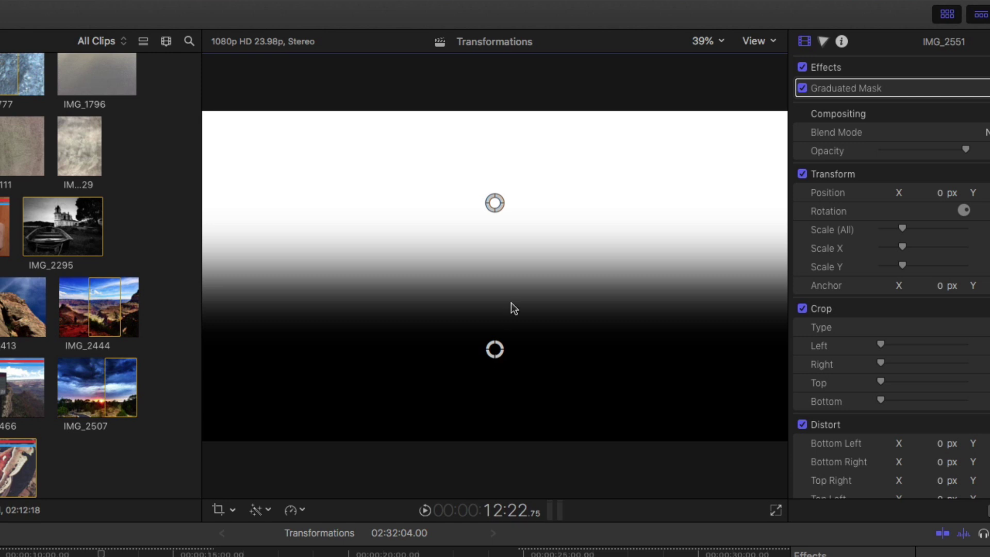
click(756, 41)
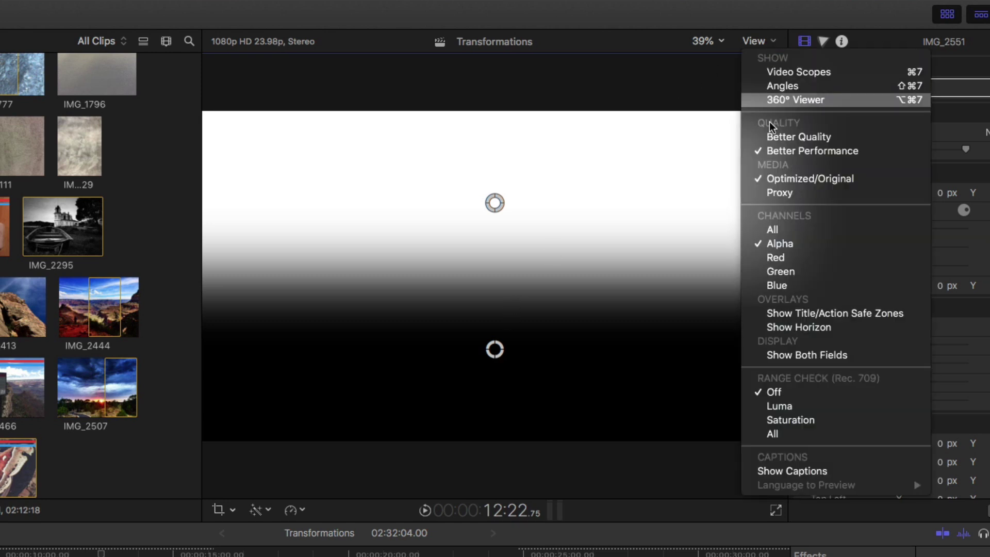
click(778, 230)
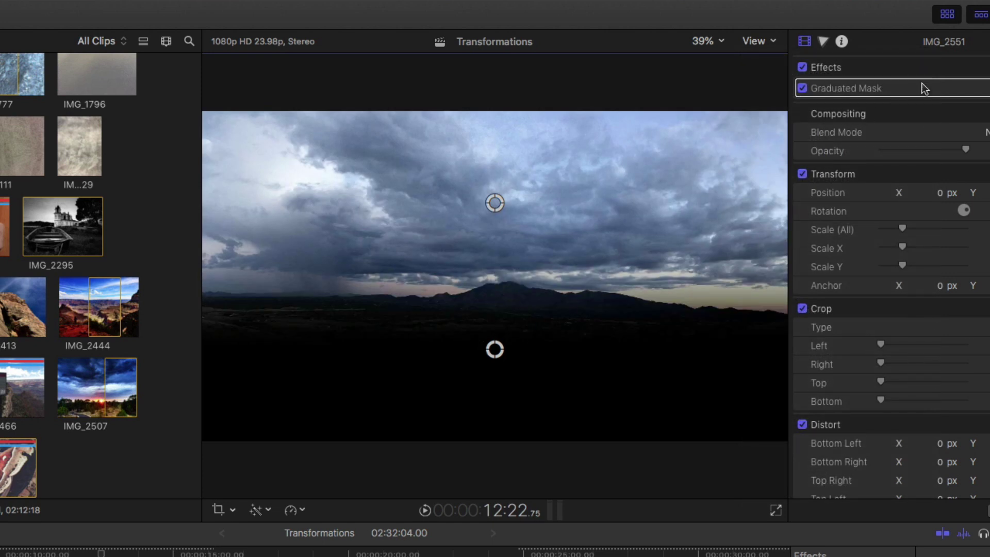
- Delete the Graduated Mask and open Titles and Generators with IMG_2551 selected
key(Delete)
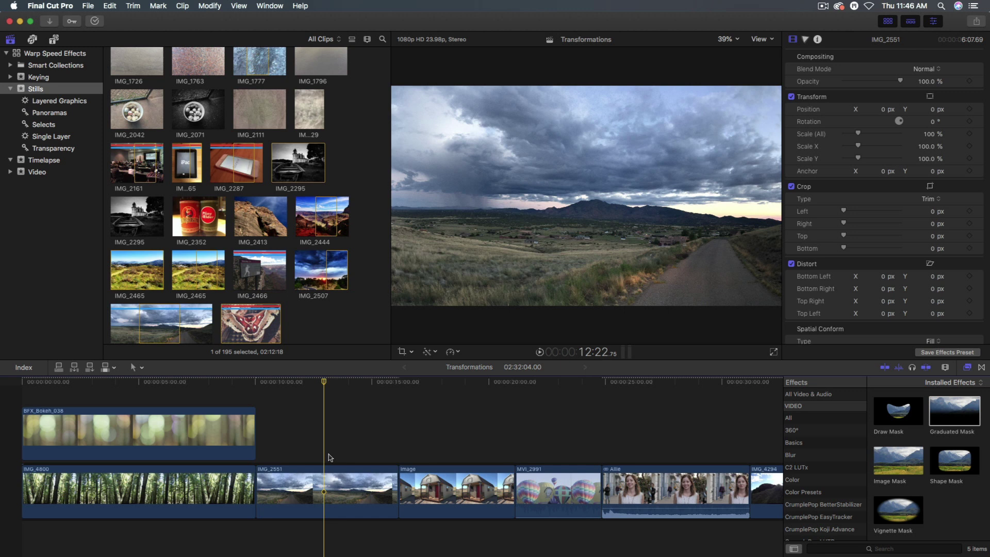
click(326, 477)
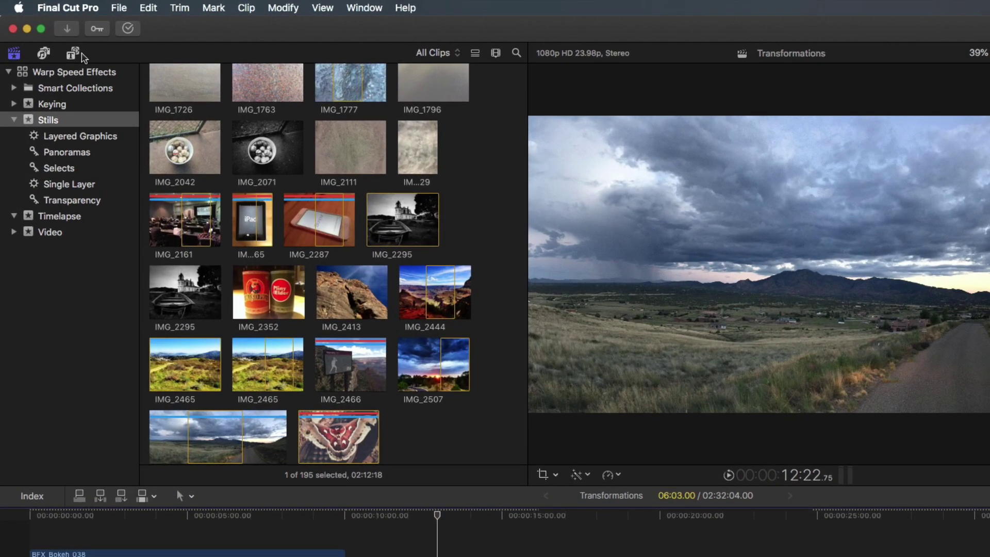
click(72, 54)
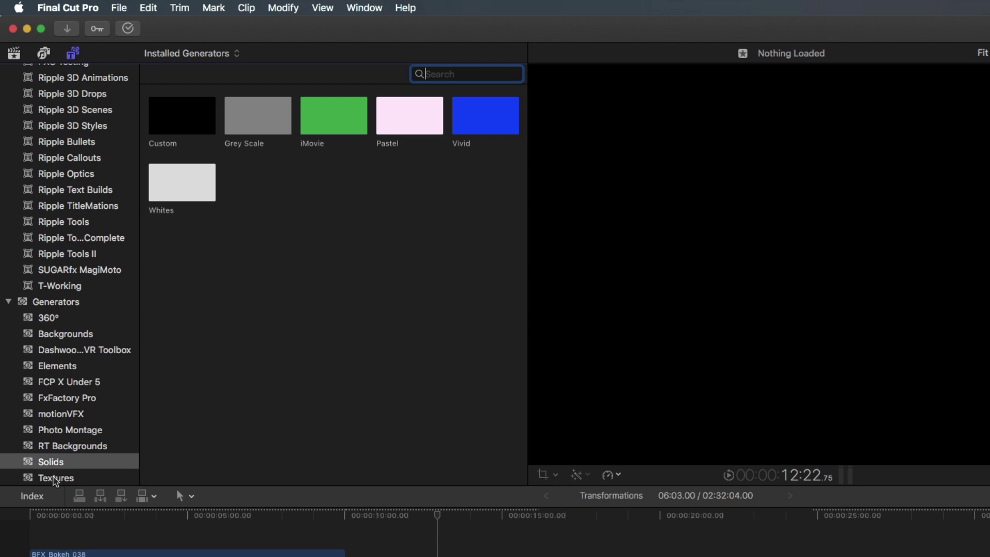
- Connect a Custom solid from Generators > Solids above IMG_2551
click(57, 467)
click(178, 128)
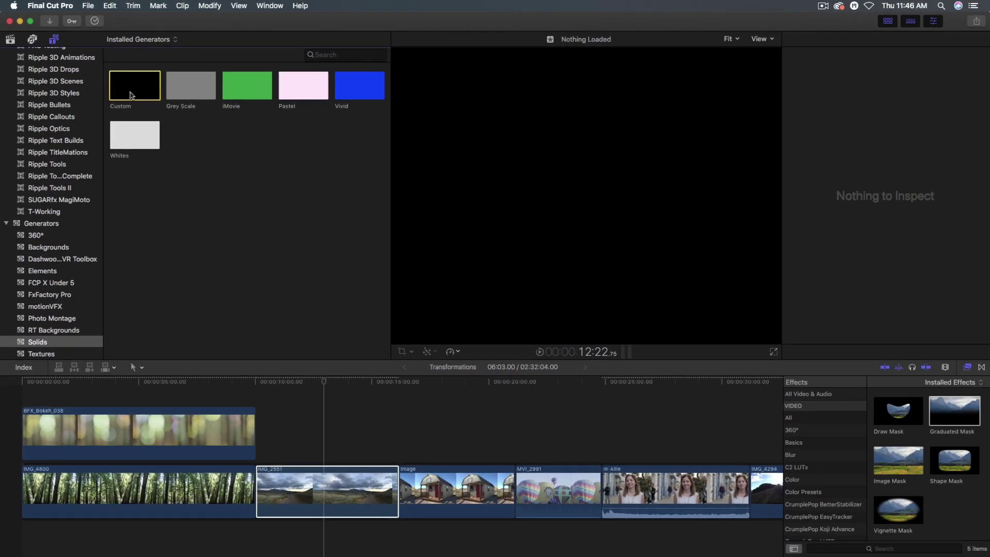
key(q)
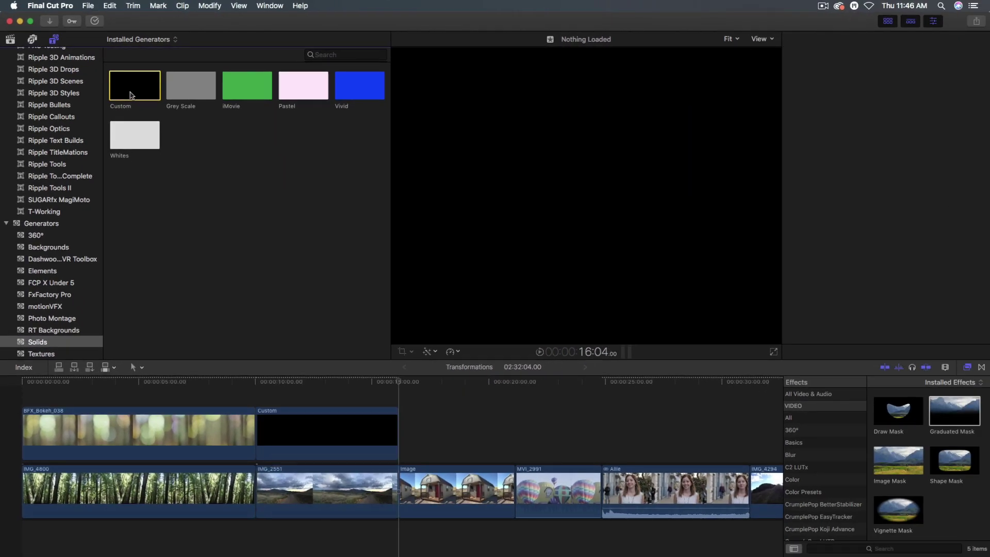
- Set the Custom solid's colour to dark blue and apply the Graduated Mask to it
click(336, 438)
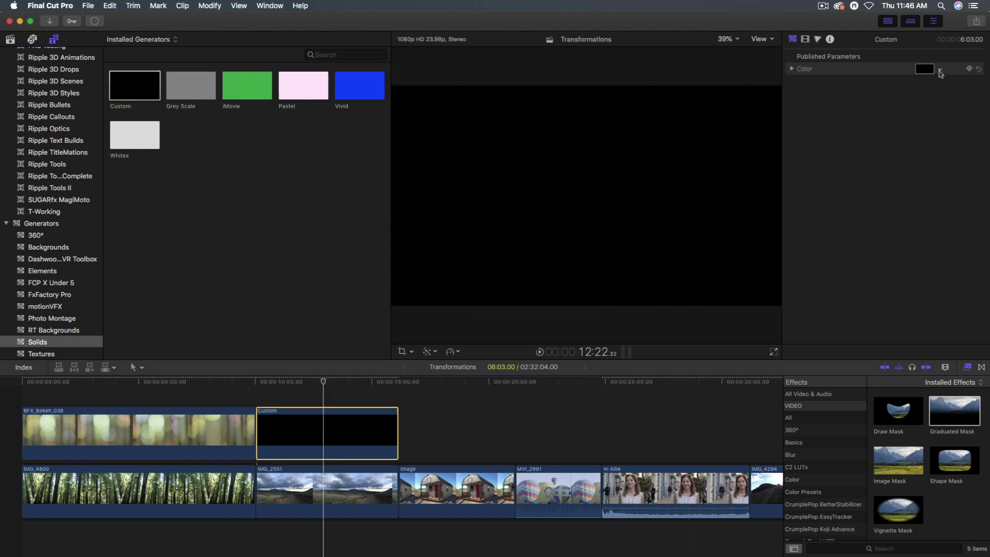
click(940, 69)
drag(935, 139, 937, 141)
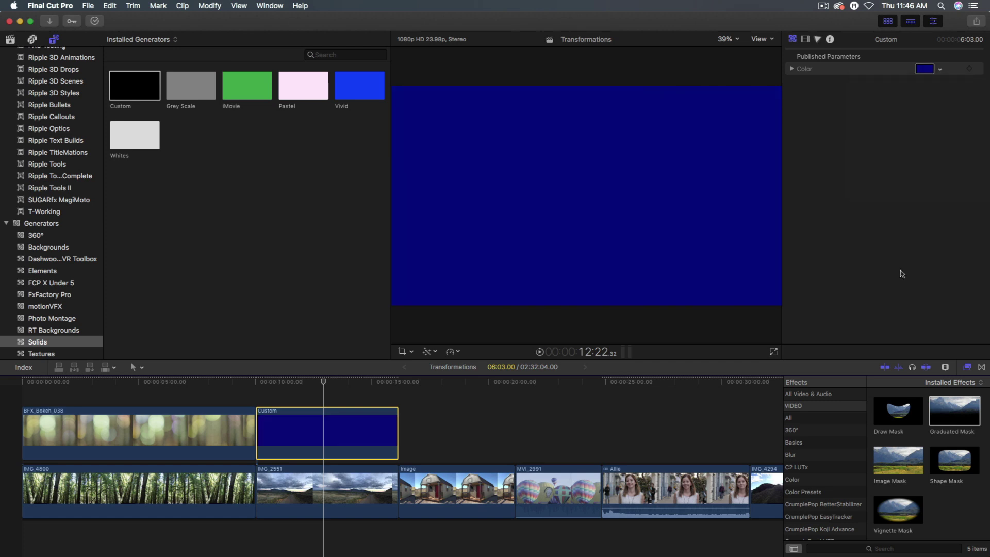
drag(957, 423, 318, 419)
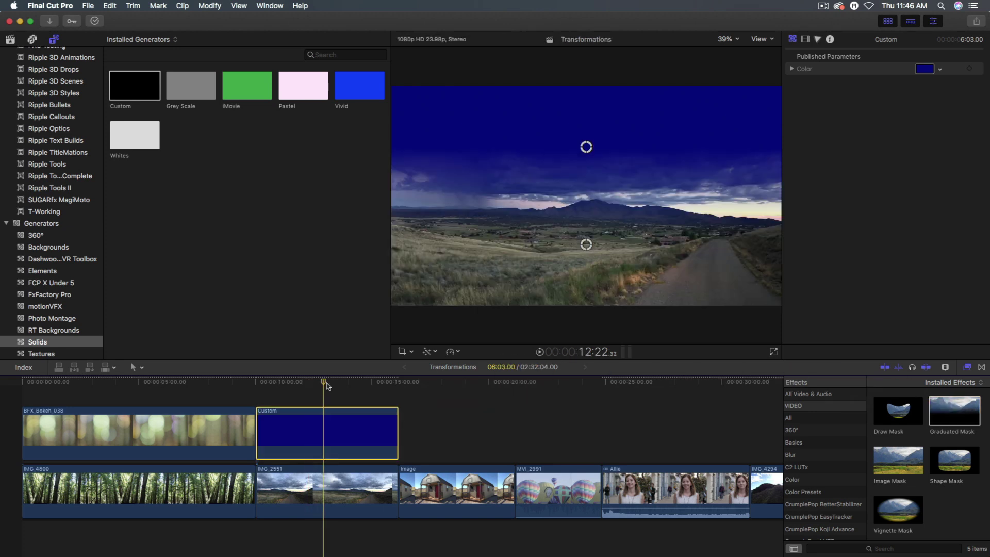
- Scrub the playhead back to preview the masked blue solid over the sky
drag(323, 383, 306, 384)
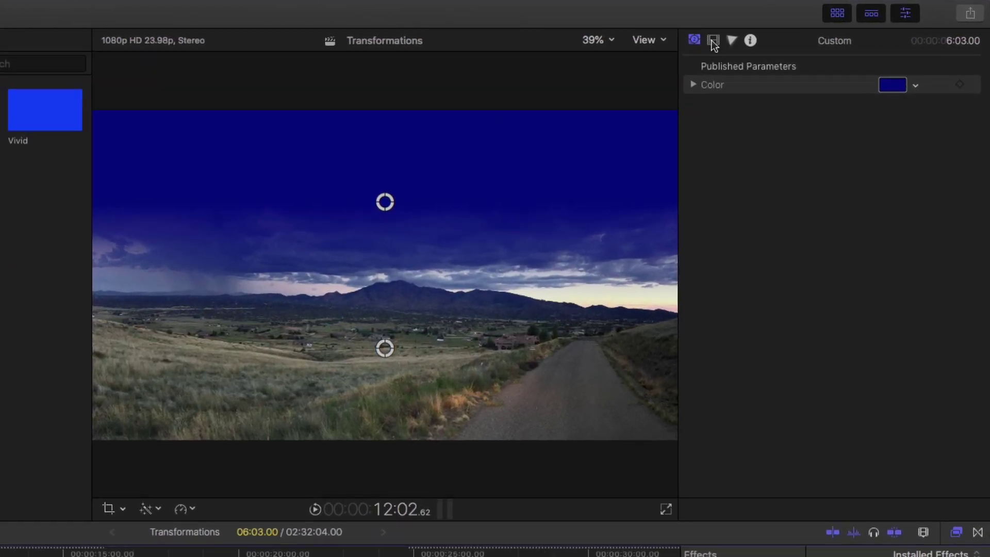
- Blend the blue solid in Overlay and drag the mask's lower gradient handle down
click(713, 44)
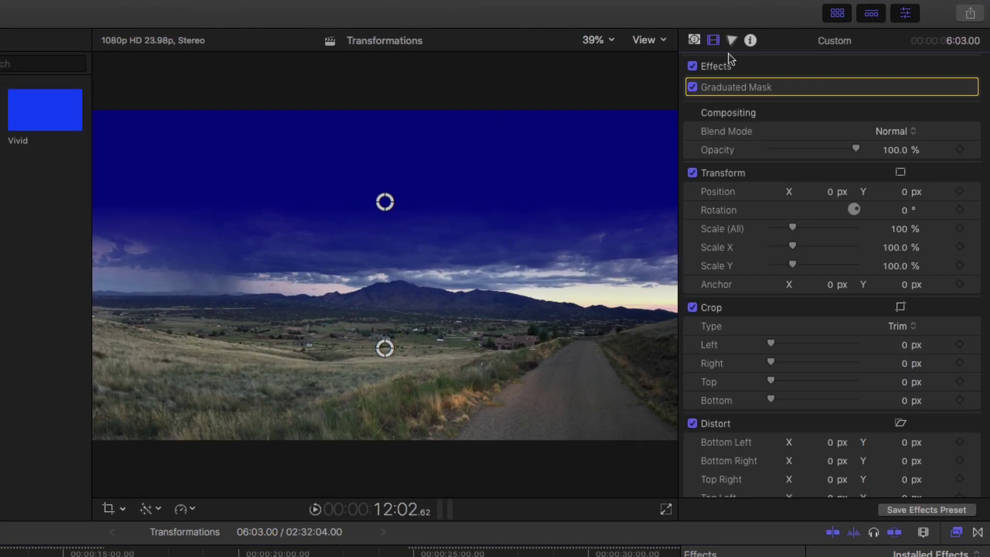
click(880, 132)
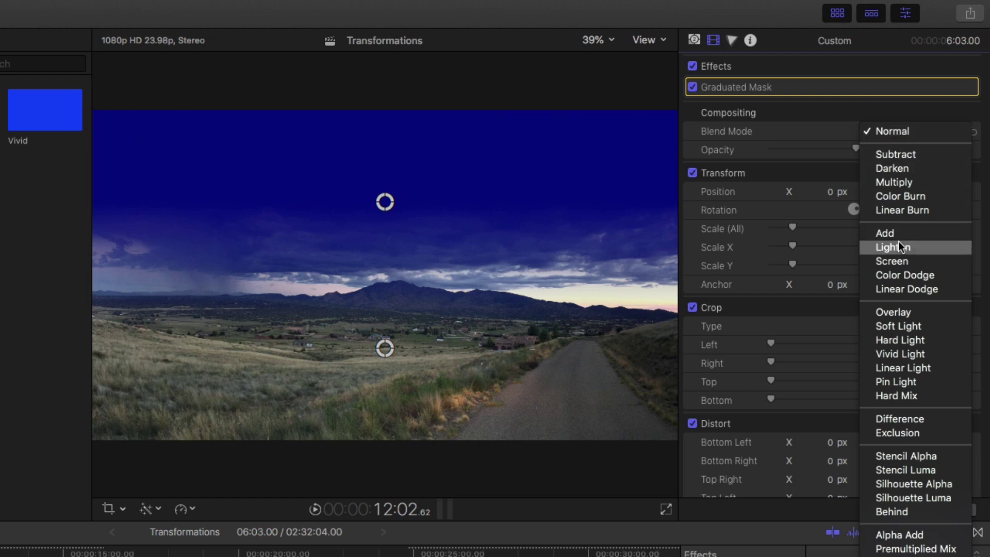
click(911, 311)
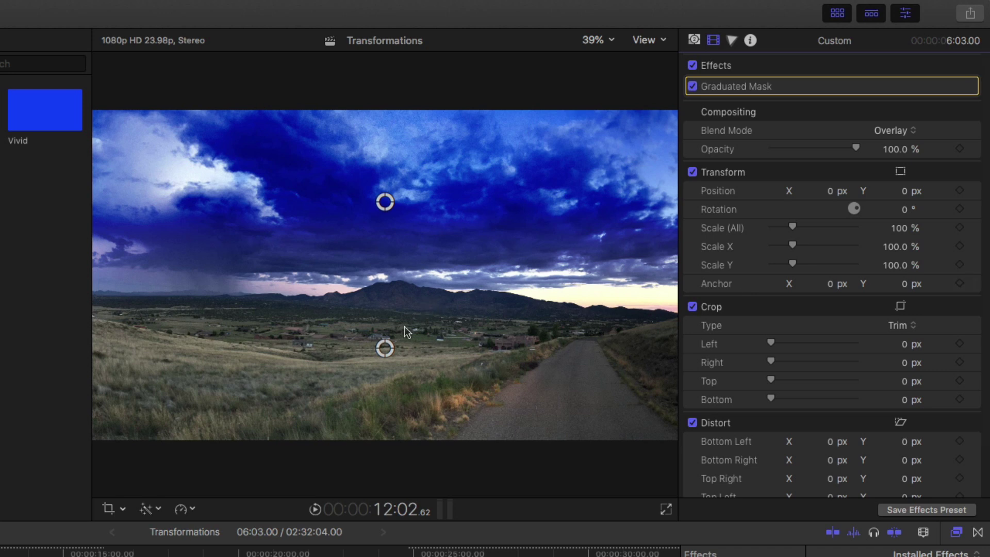
click(386, 352)
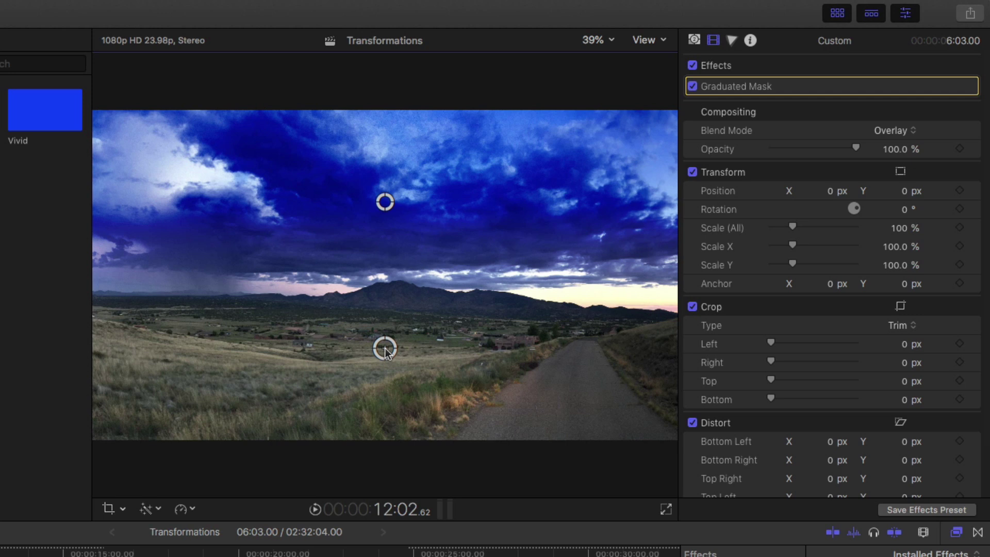
mouse_move(386, 352)
mouse_down()
mouse_move(385, 458)
mouse_move(378, 199)
mouse_move(391, 259)
mouse_move(387, 389)
mouse_move(395, 244)
mouse_move(397, 475)
mouse_move(390, 233)
mouse_move(388, 337)
mouse_up()
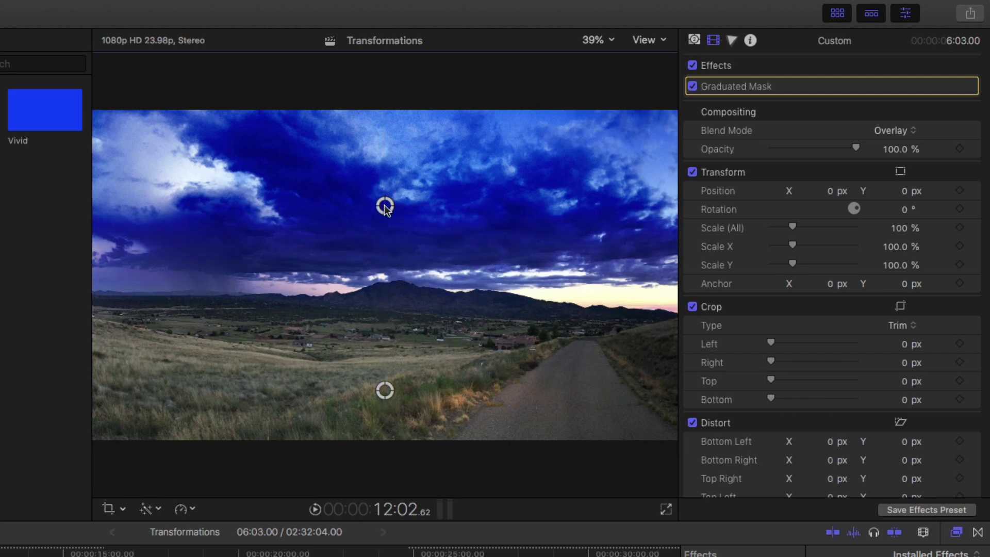
- Change the Custom solid's colour to a deep indigo purple-blue in the Generator inspector
click(694, 40)
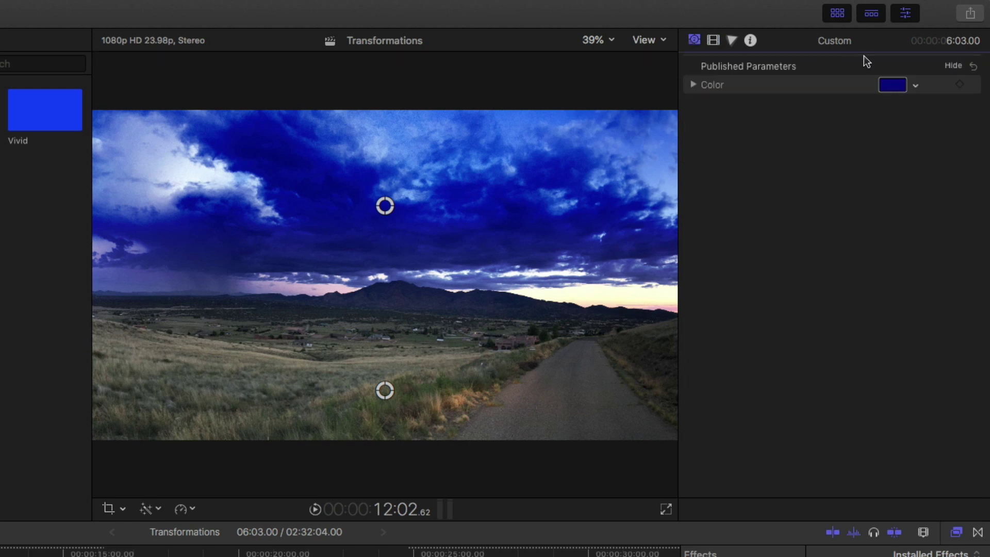
click(915, 87)
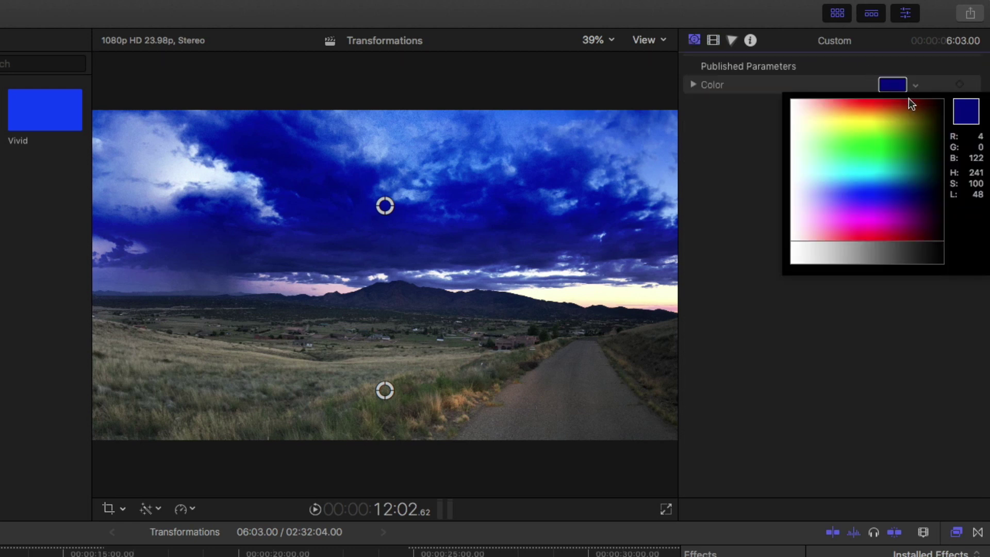
drag(908, 99, 923, 208)
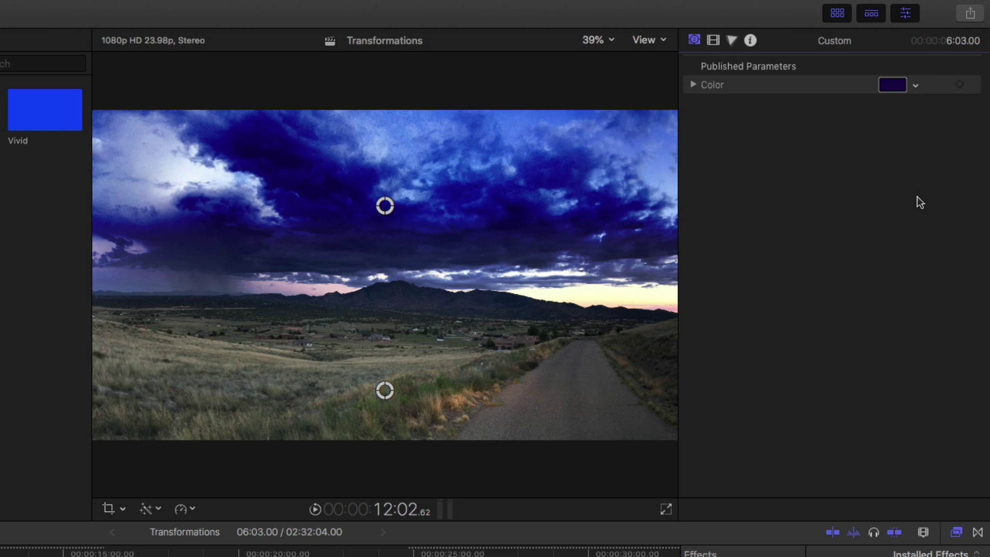
- Lower the solid's opacity to 88.62%, then toggle the Custom clip off and on to compare
click(713, 41)
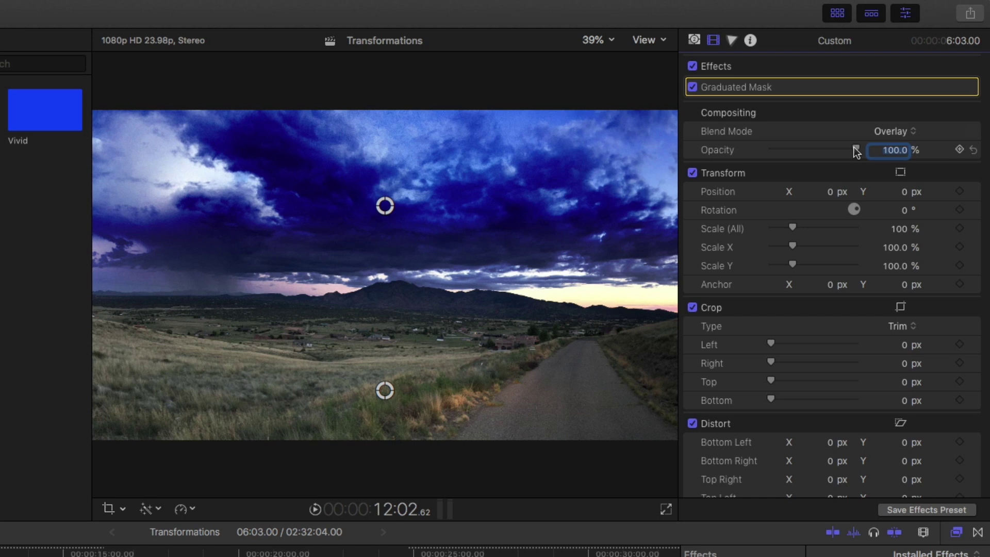
drag(852, 146, 846, 147)
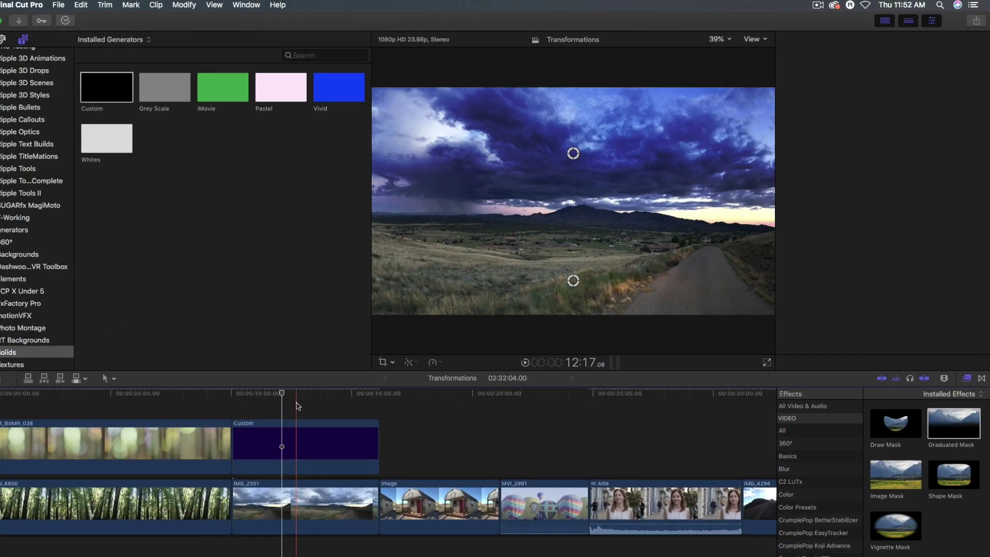
click(297, 406)
key(v)
key(v)
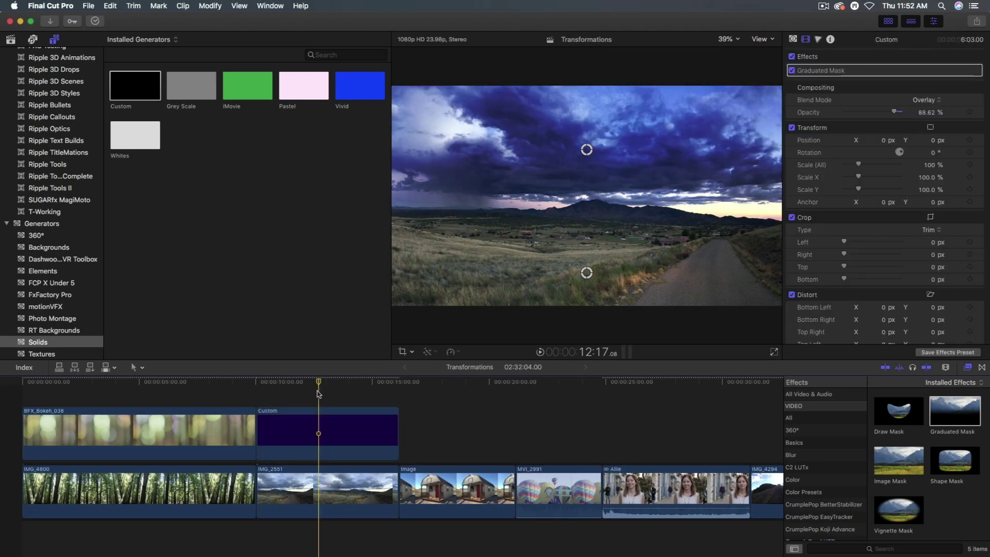
key(v)
key(v)
key(v)
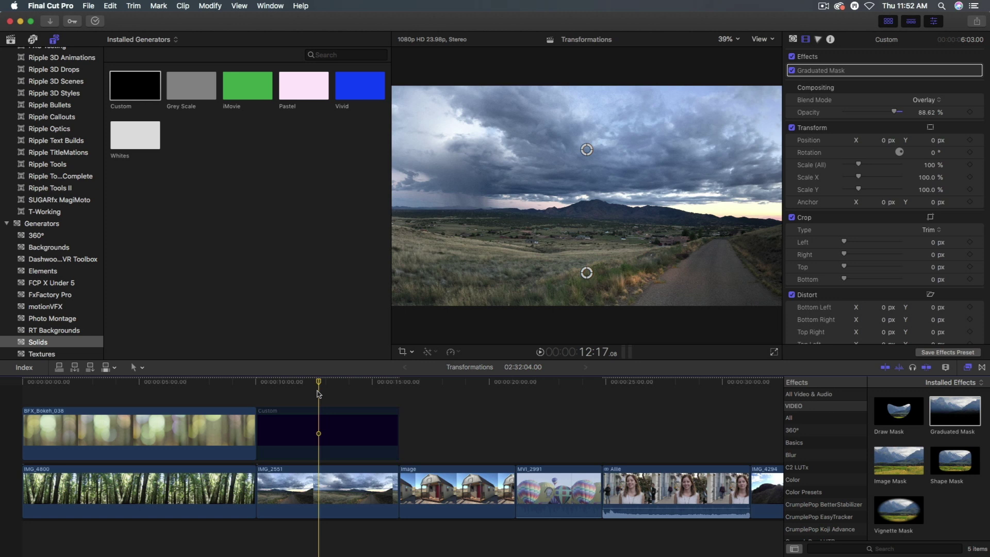
key(v)
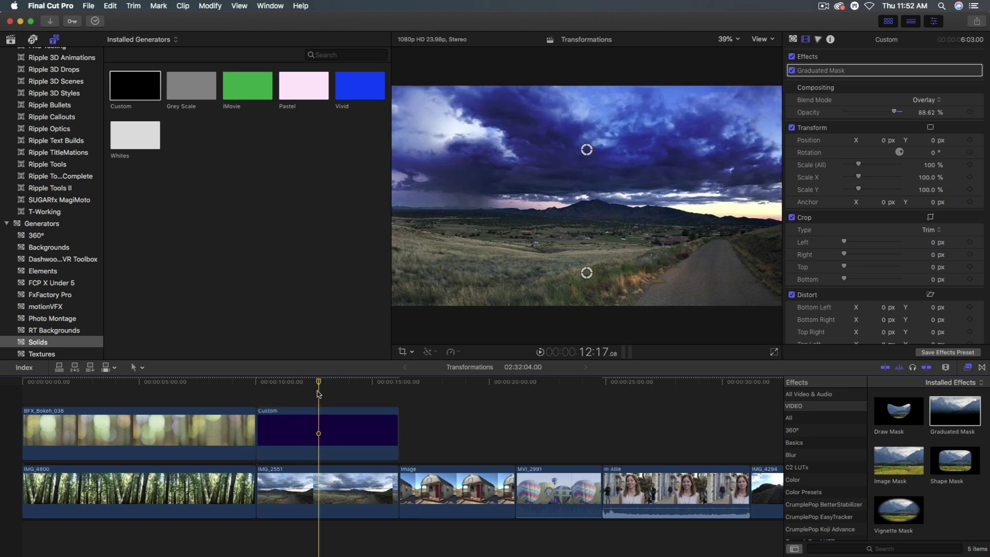
key(v)
key(v)
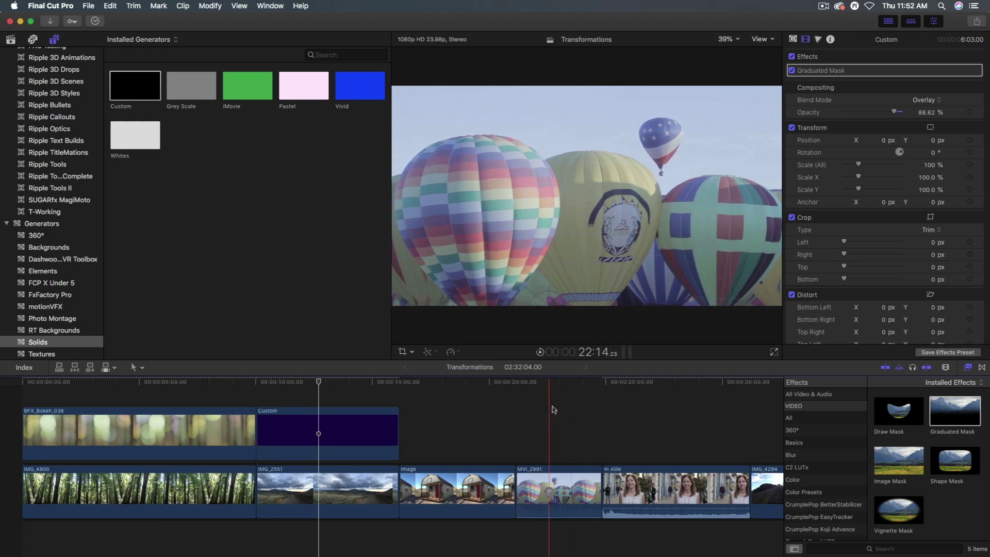
- Hide the generators browser and play back the MVI_2991 balloon footage
scroll(542, 408, right, 3)
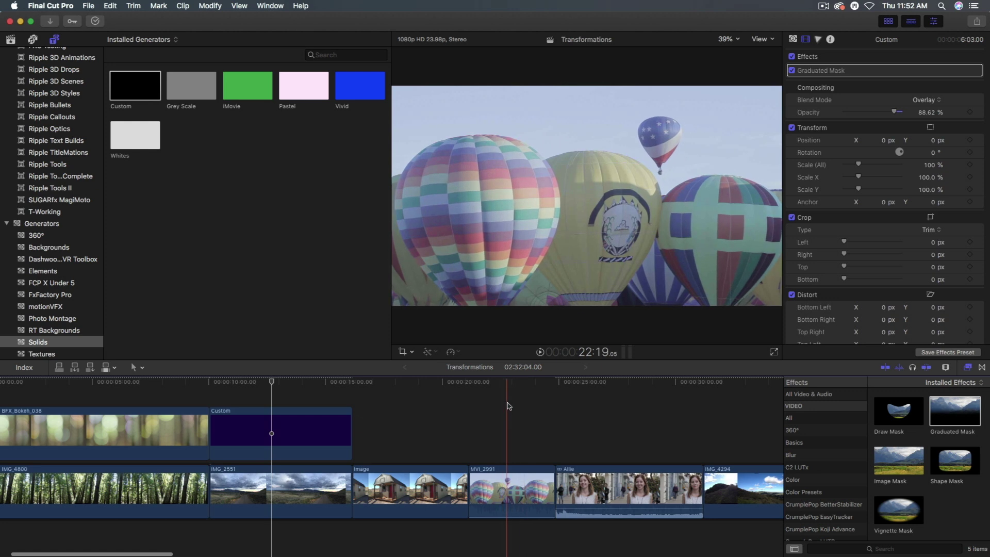
click(508, 405)
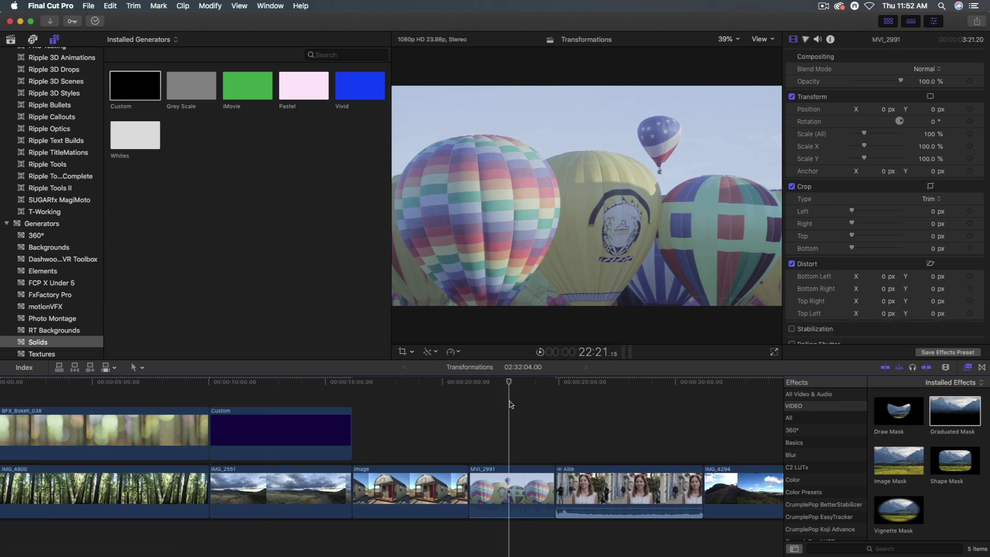
key(ctrl+super+1)
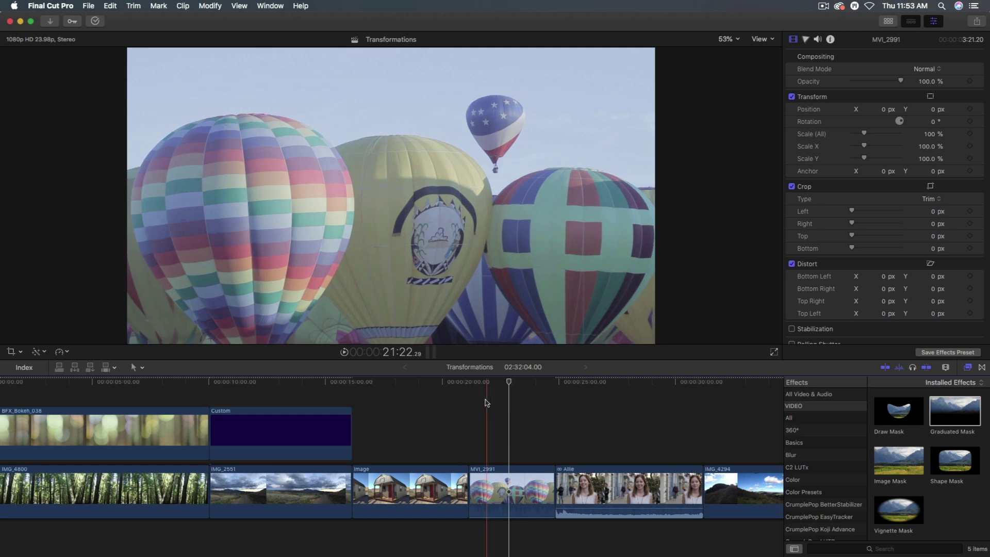
click(510, 403)
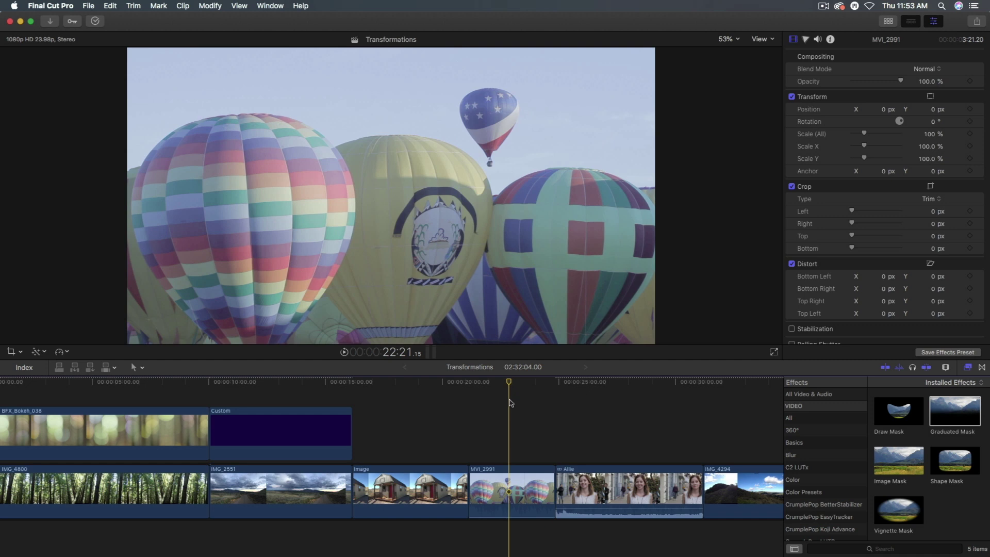
key(l)
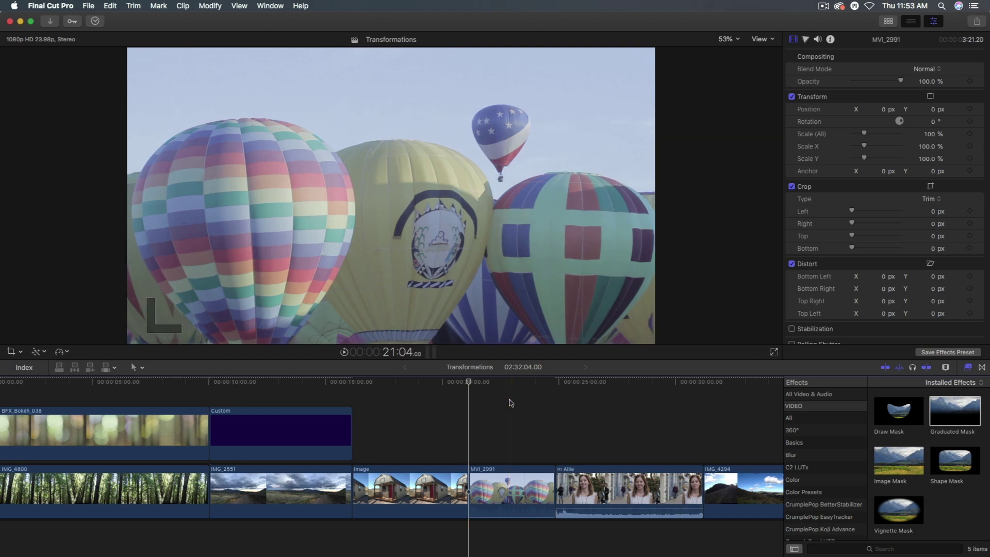
- Paste MVI_2991 as a connected copy above the original and shift it slightly later
key(alt+v)
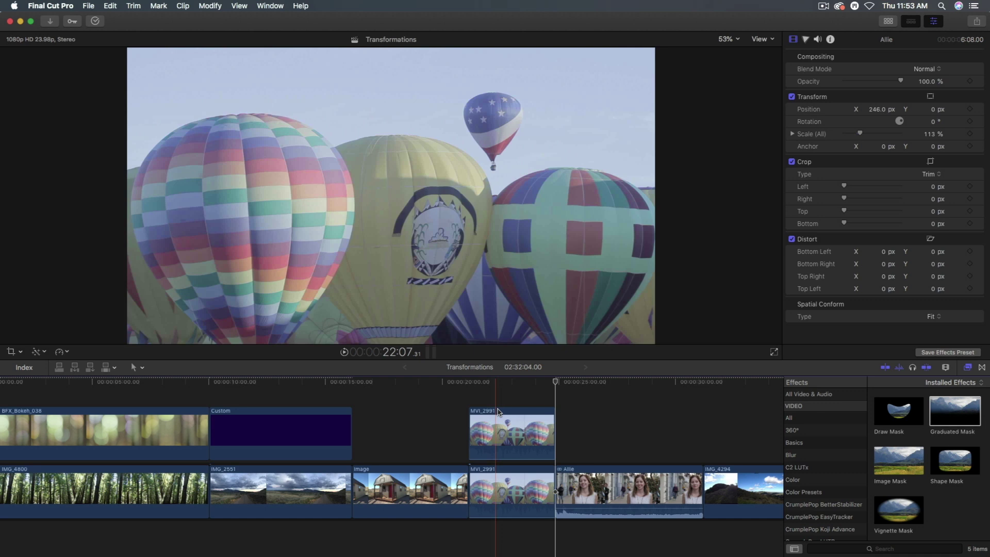
click(509, 393)
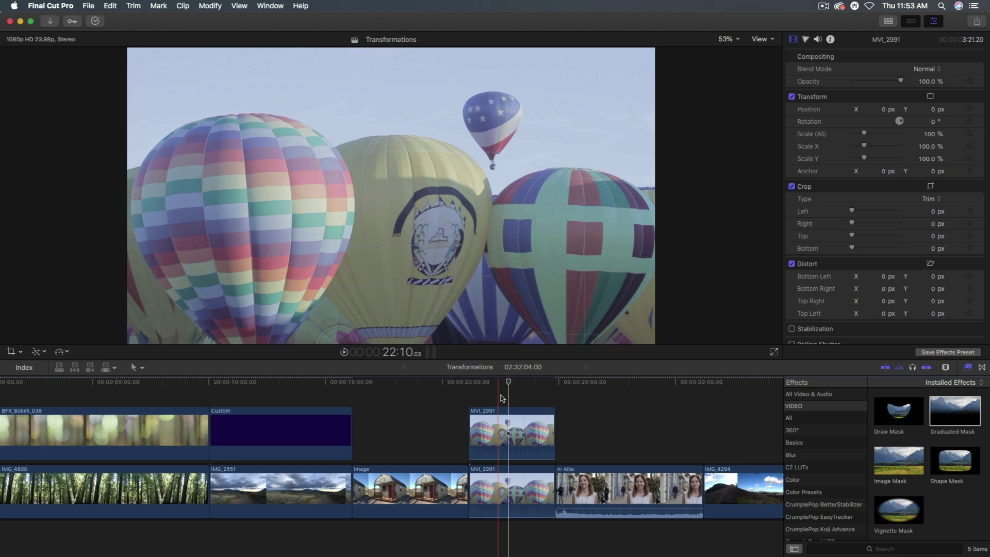
click(506, 421)
drag(506, 422, 522, 422)
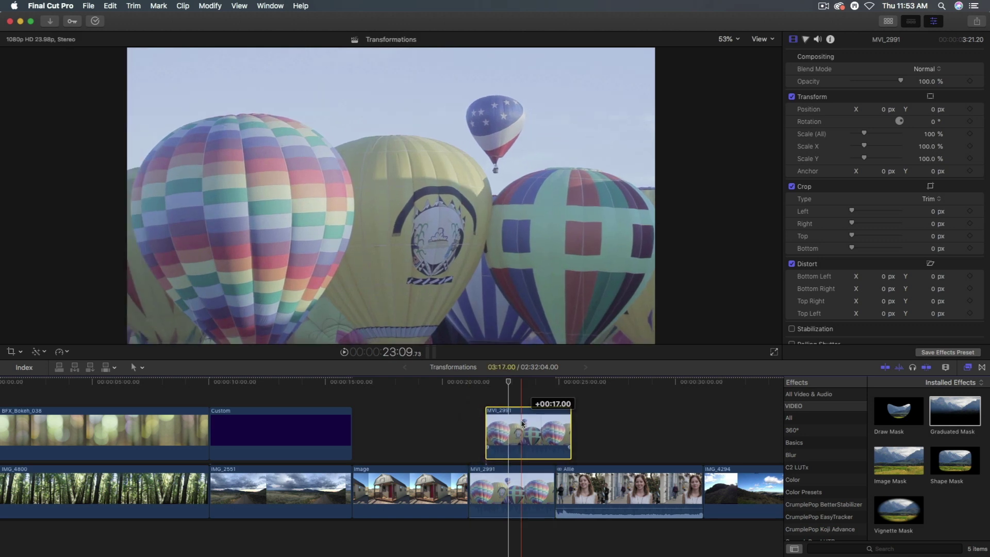
- Set the balloon copy's blend mode to Linear Light
click(504, 398)
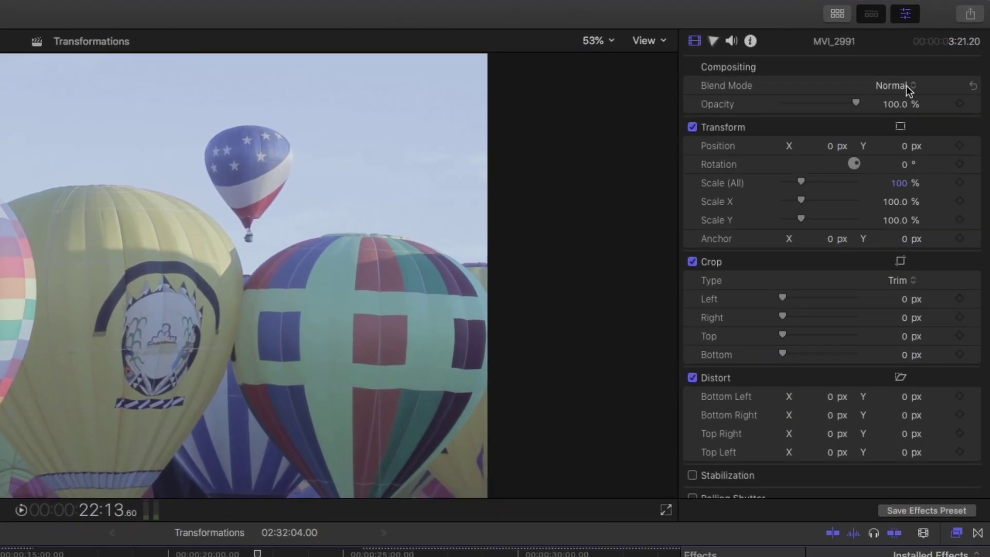
click(937, 67)
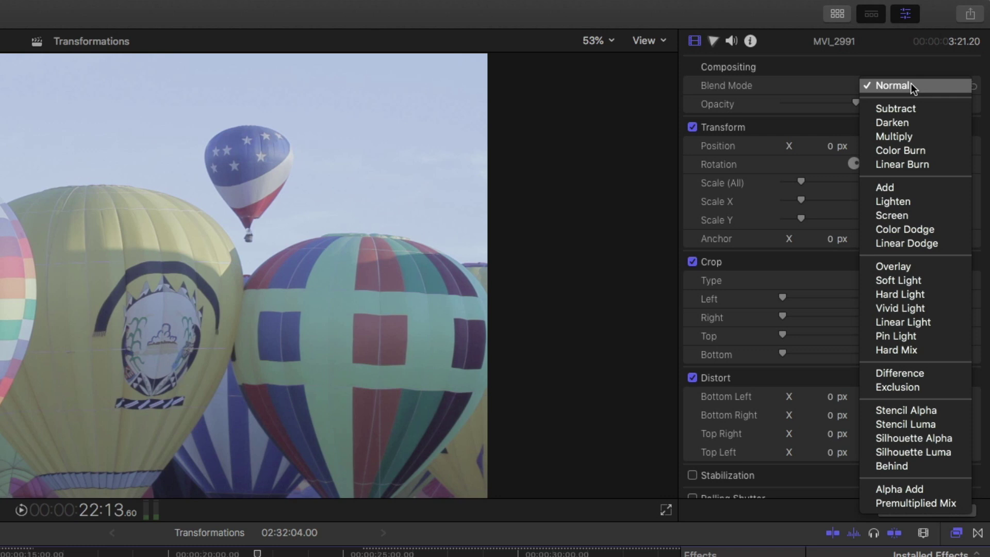
click(938, 322)
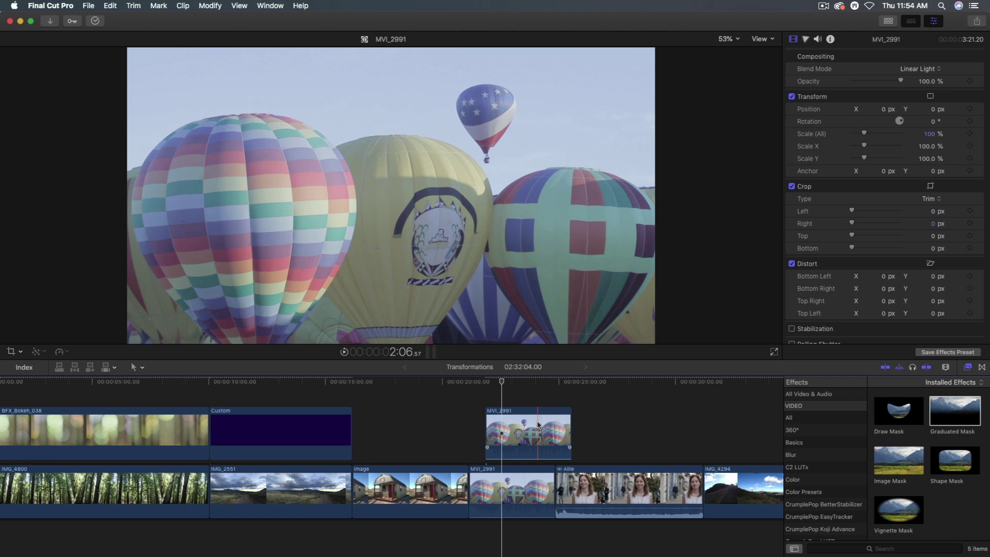
- Align the copy with the original's start, slip its footage, and preview at 23:03
drag(544, 423, 527, 424)
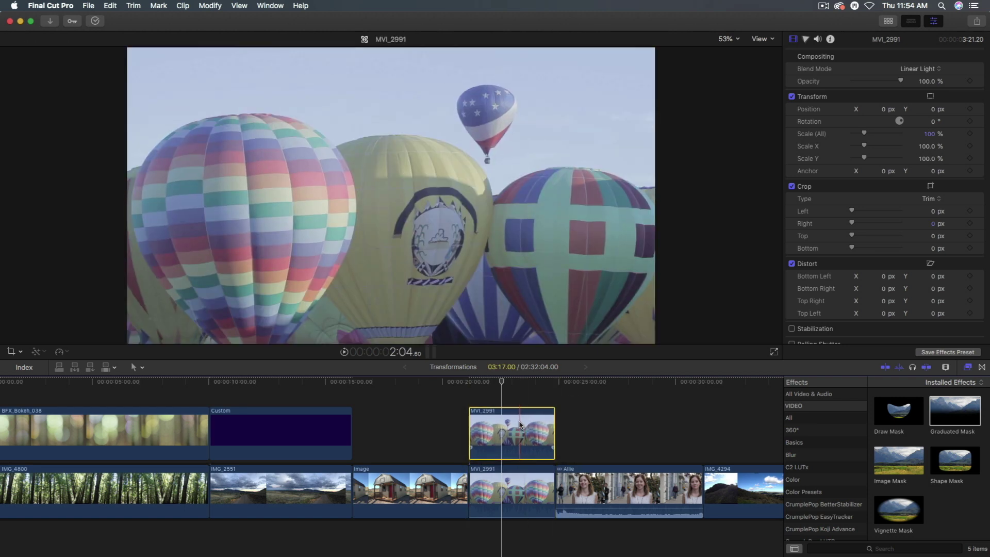
key(t)
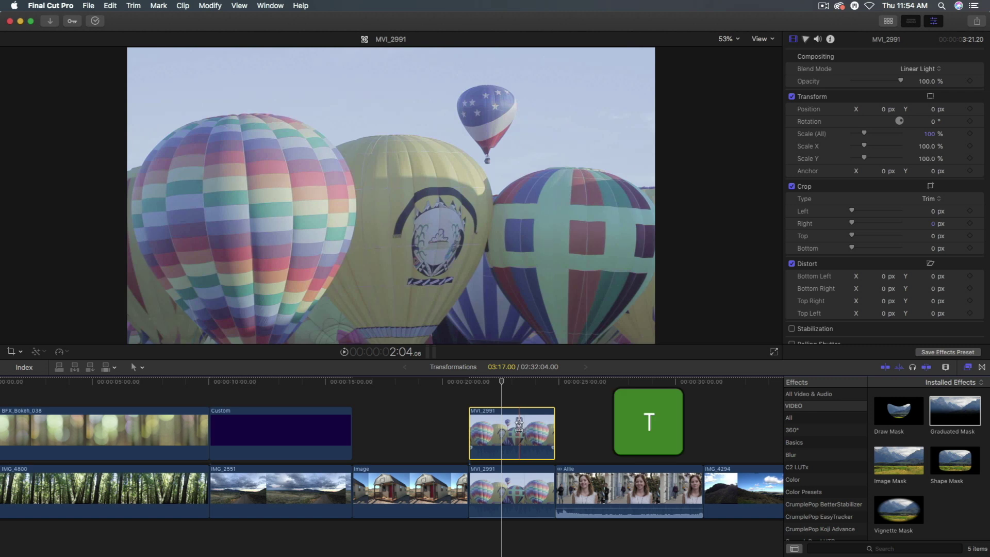
drag(510, 424, 468, 431)
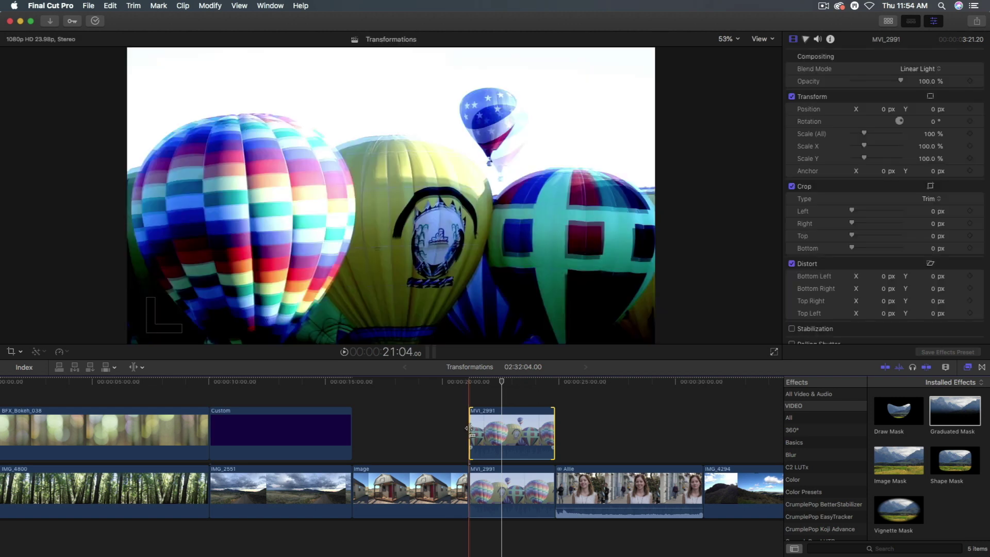
mouse_move(503, 384)
mouse_down()
mouse_move(514, 381)
mouse_move(494, 382)
mouse_move(516, 382)
mouse_up()
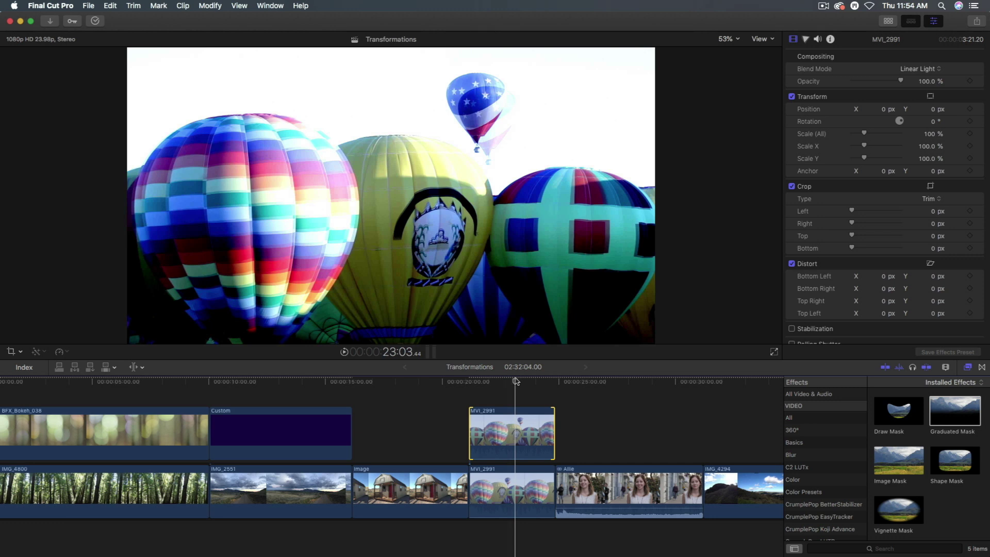
click(513, 428)
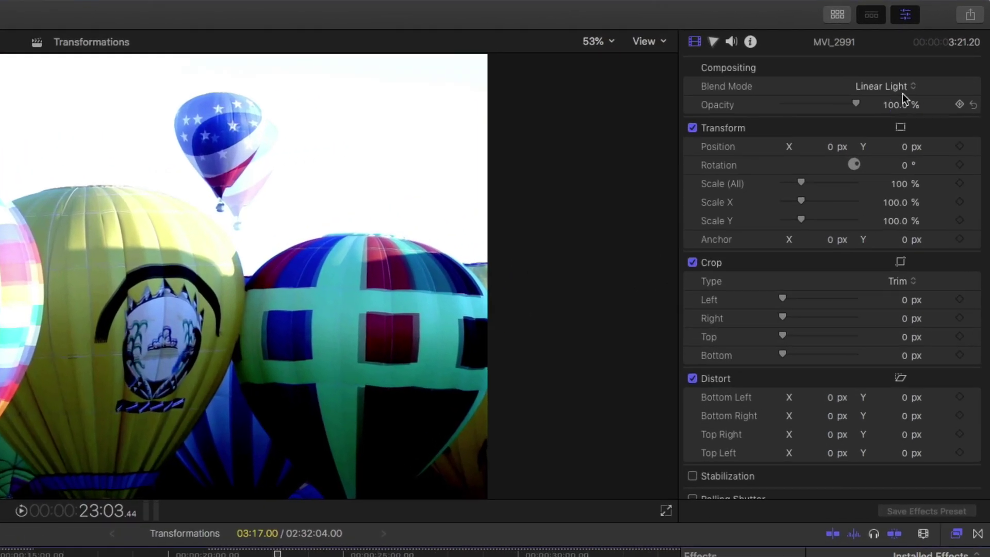
- Switch the copy to Difference and slip its footage until the frame turns fully black
click(902, 88)
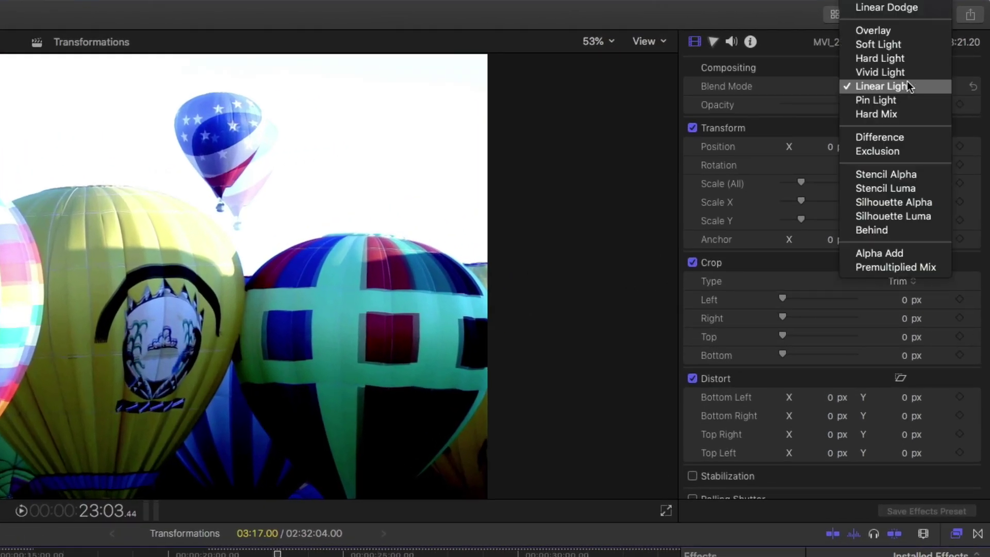
click(914, 137)
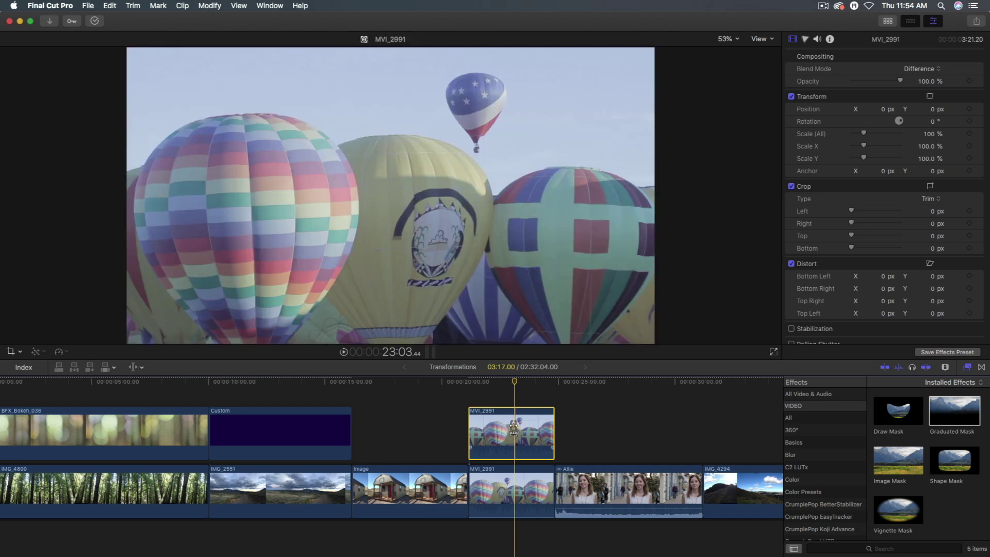
drag(513, 427, 529, 427)
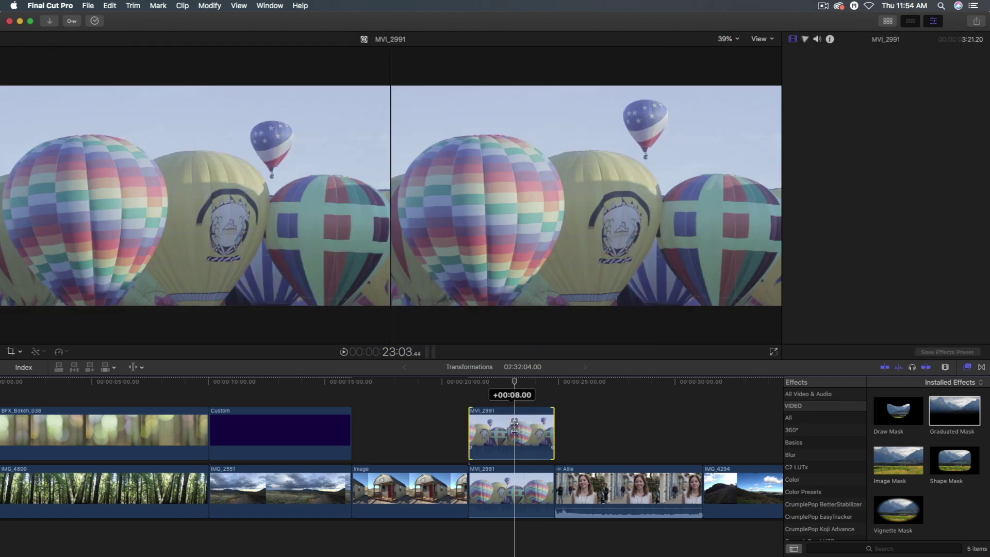
drag(526, 425, 519, 423)
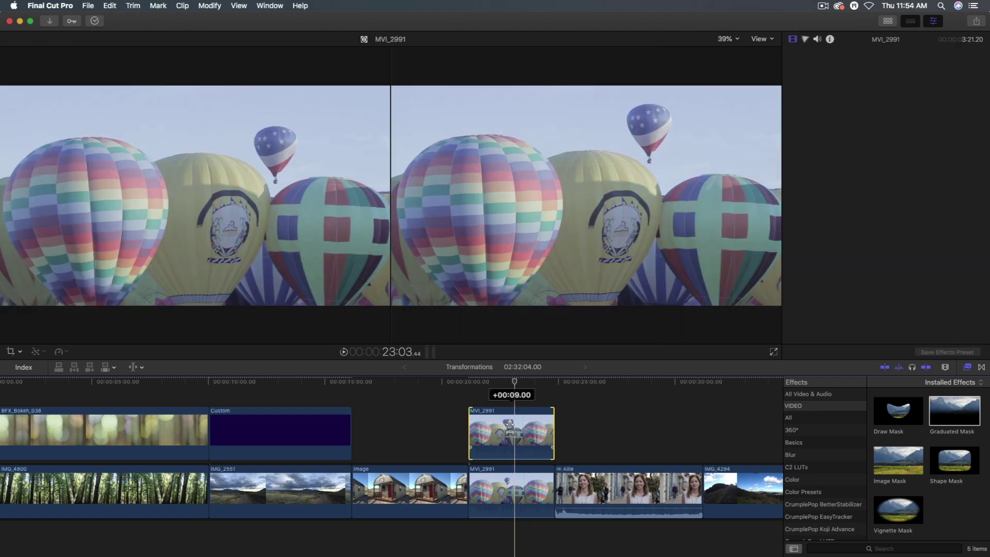
drag(515, 426, 514, 426)
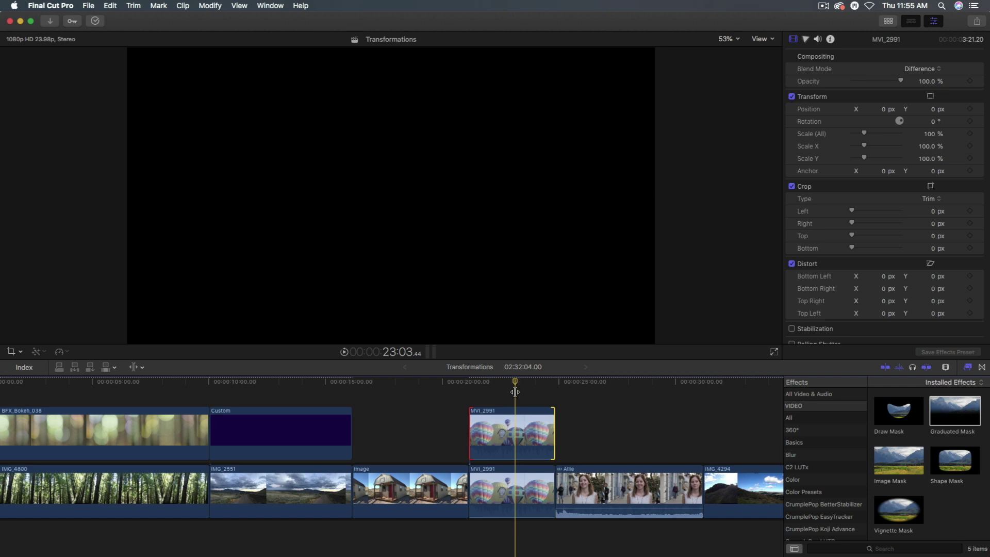
key(a)
click(515, 395)
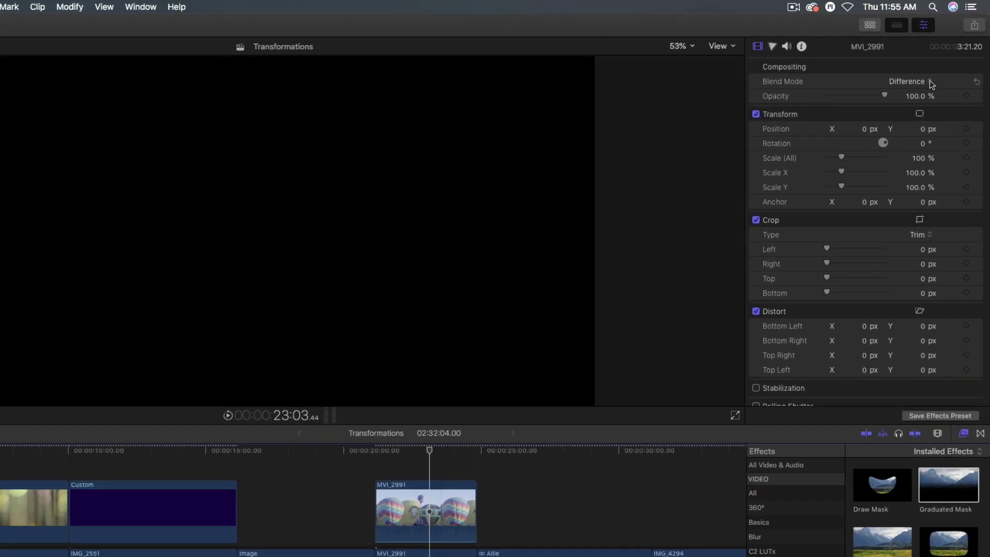
- Set the balloon copy's blend mode to Overlay and toggle it off and on to compare
click(937, 68)
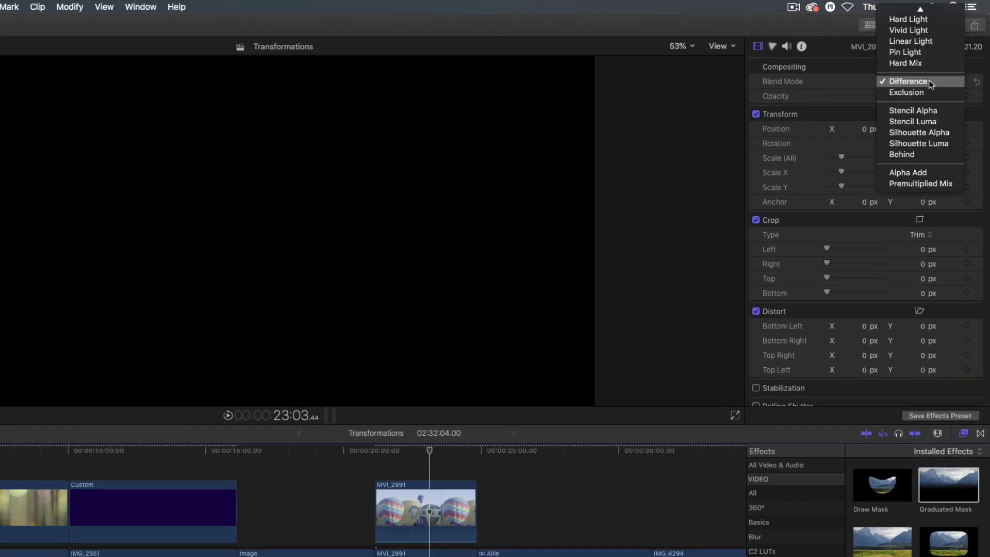
scroll(929, 80, up, 5)
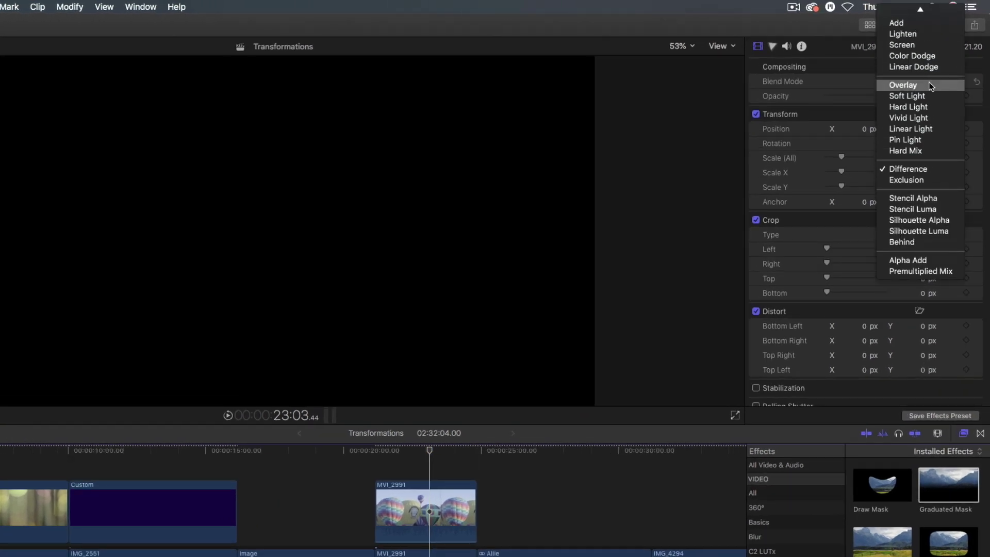
click(931, 85)
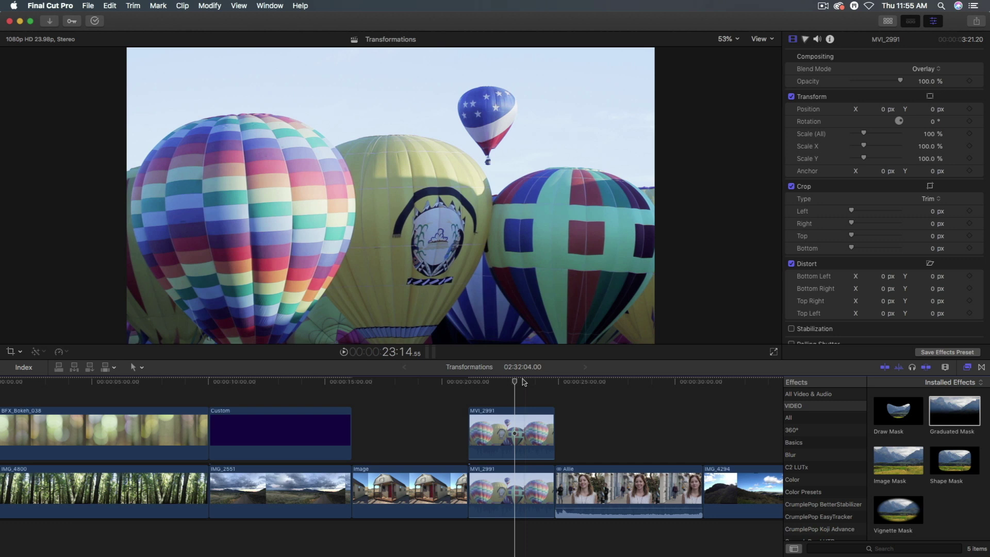
key(v)
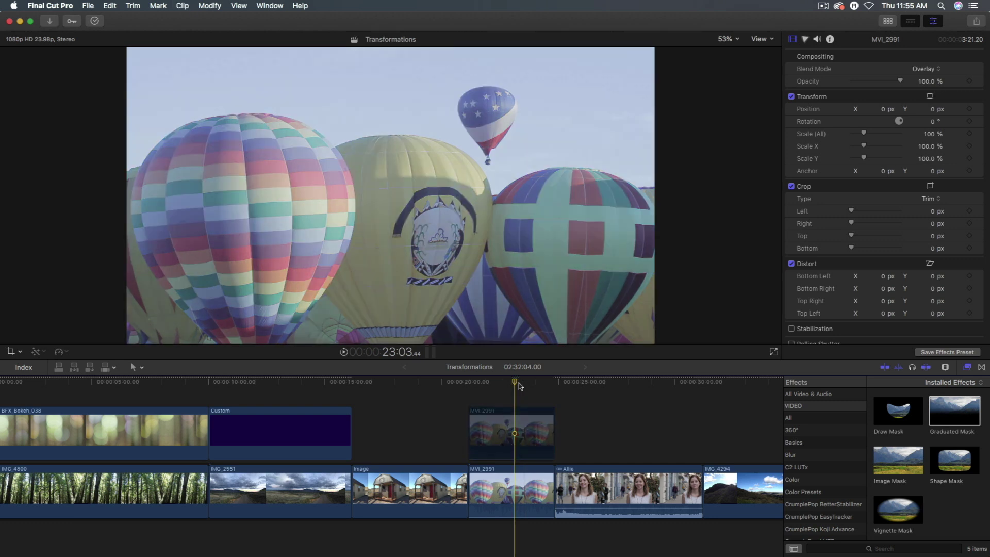
key(v)
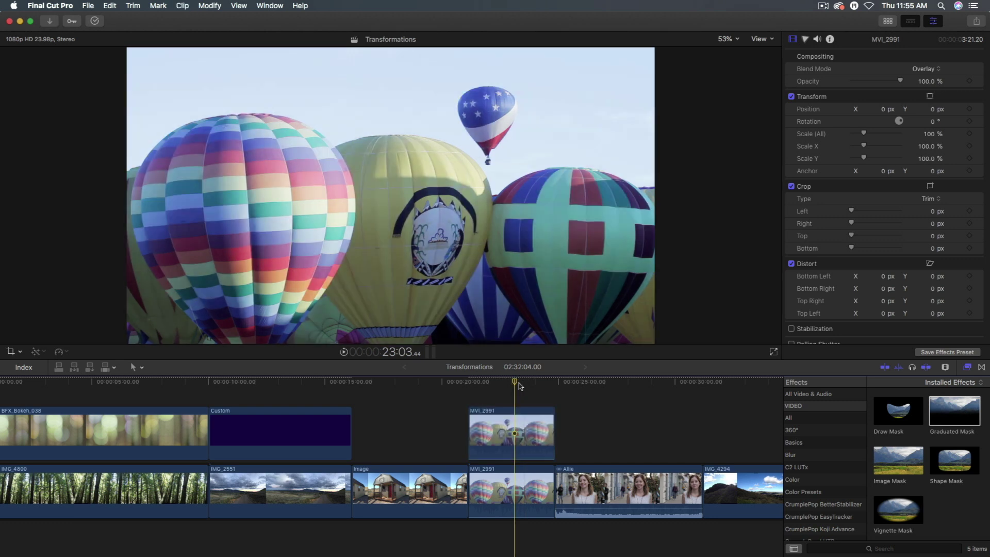
- Compare the luma waveform with the Overlay copy disabled and enabled, then hide the scopes
key(ctrl+7)
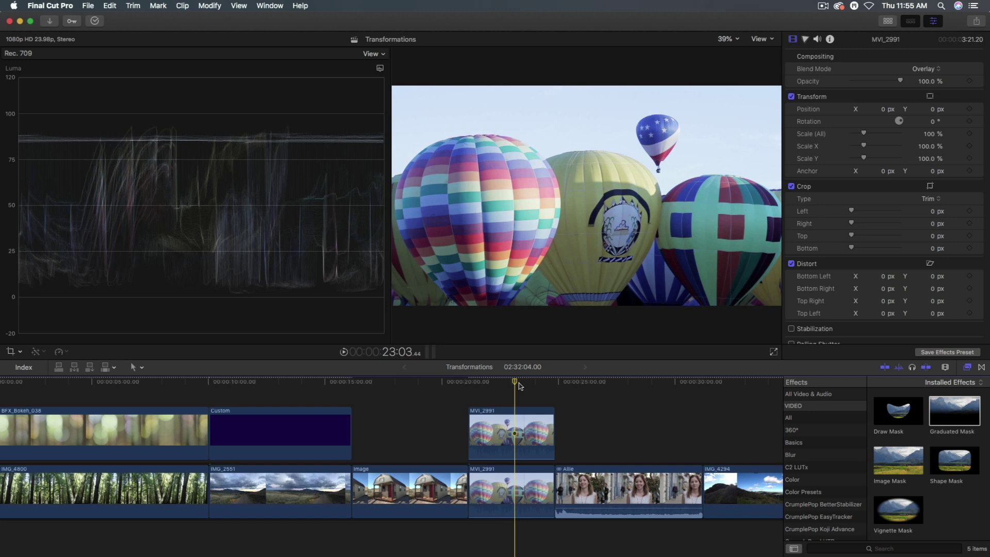
key(v)
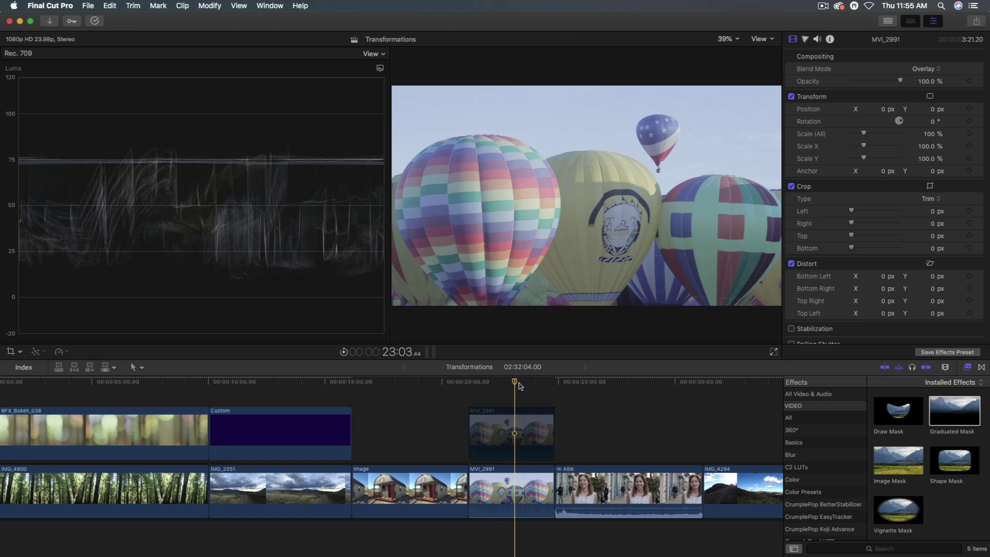
key(v)
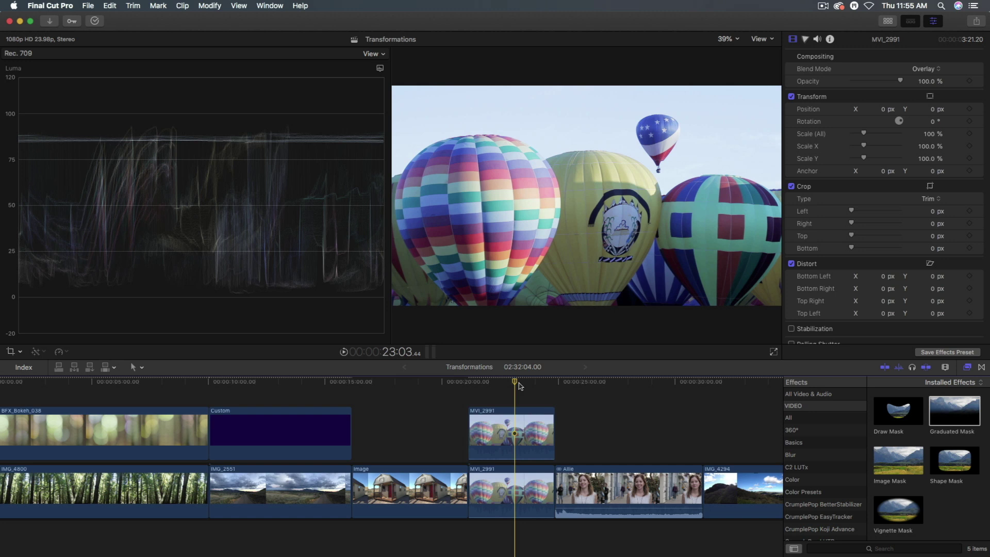
key(super+7)
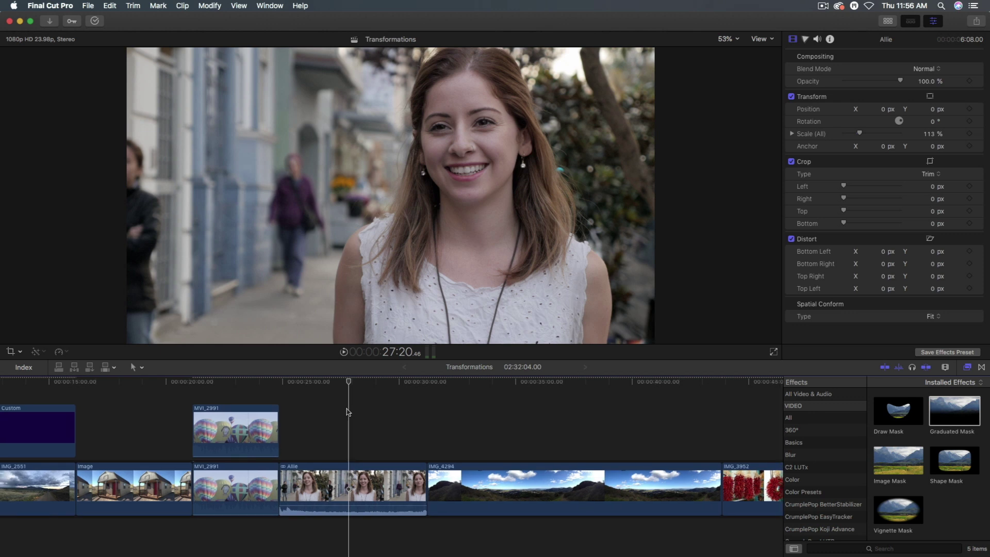
- Copy the Allie clip and paste it as a connected clip above the original
click(351, 485)
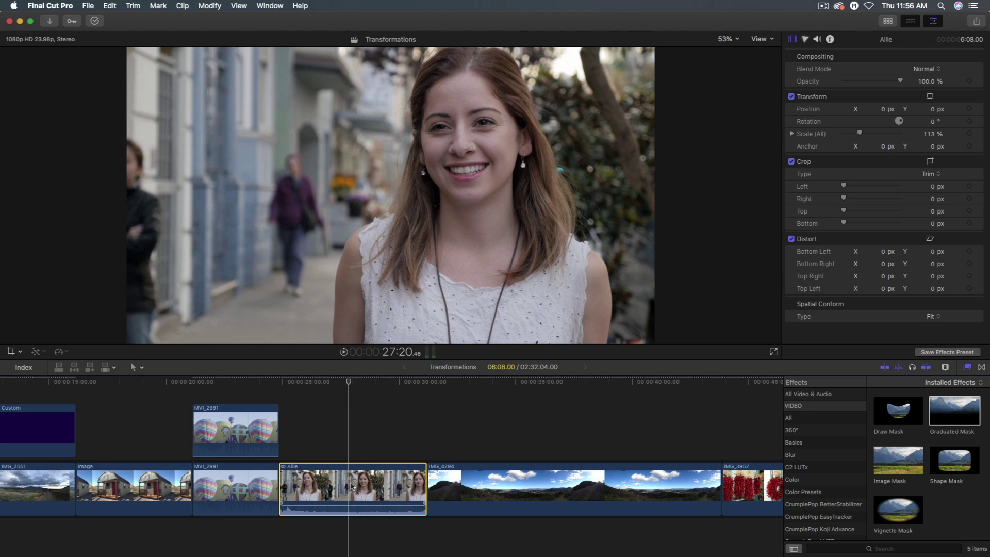
key(cmd+c)
key(Up)
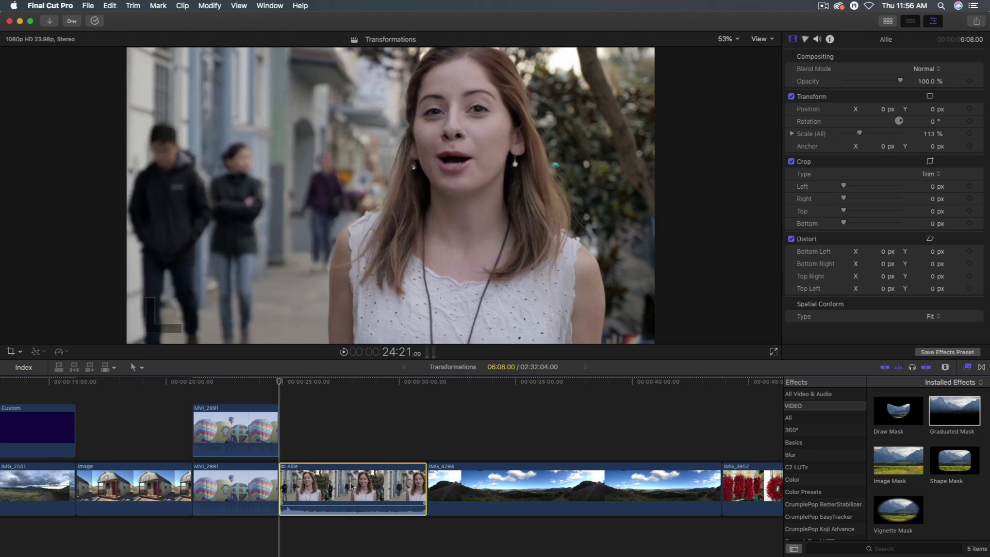
key(alt+v)
key(cmd+4)
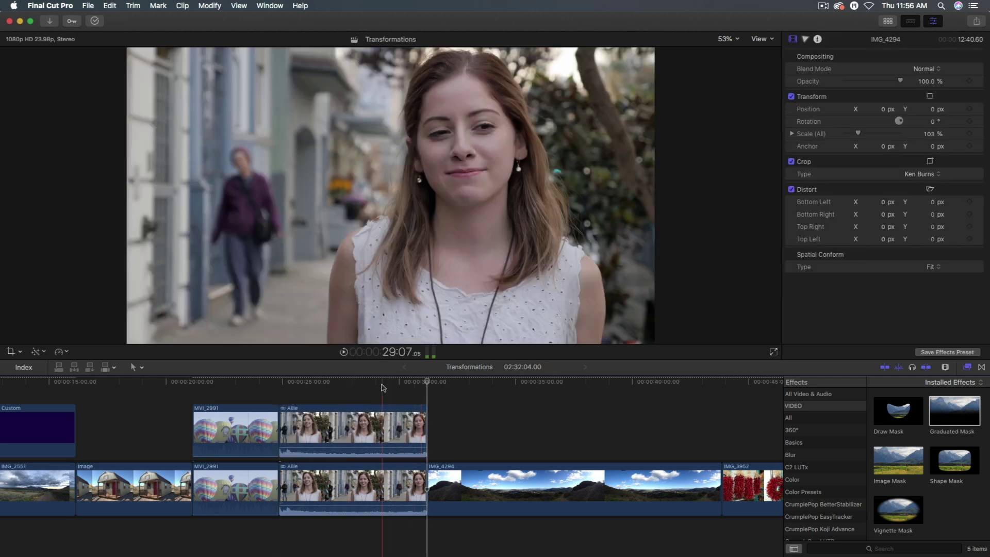
- Drag the upper Allie copy's volume down to -∞ dB to mute it
click(355, 384)
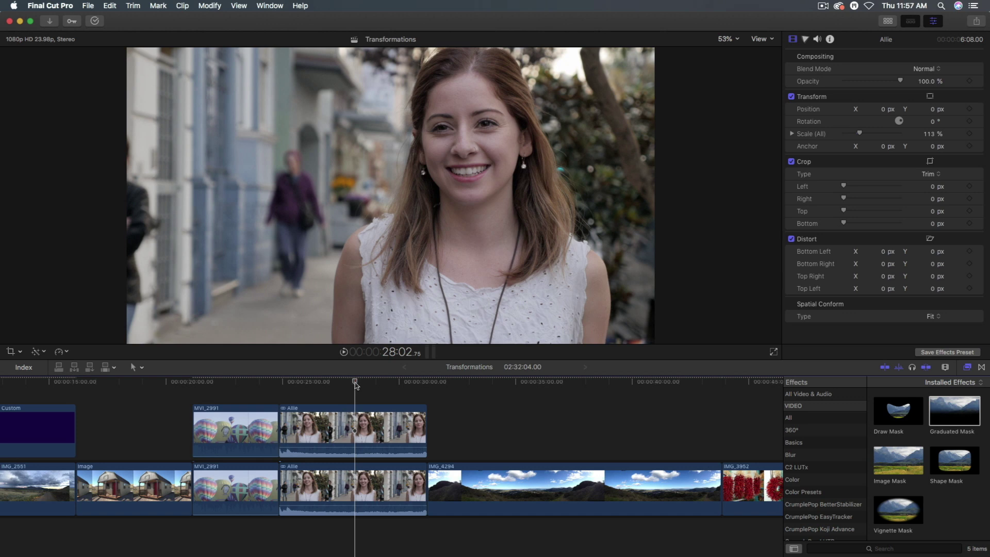
drag(355, 444, 355, 458)
scroll(360, 437, left, 1)
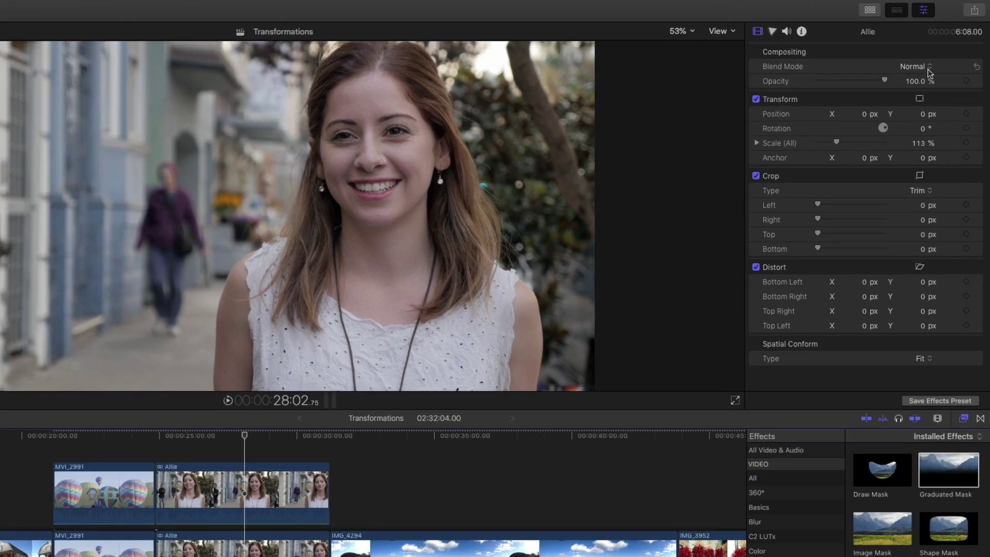
- Try Lighten, then set the upper Allie copy's blend mode to Add
click(927, 68)
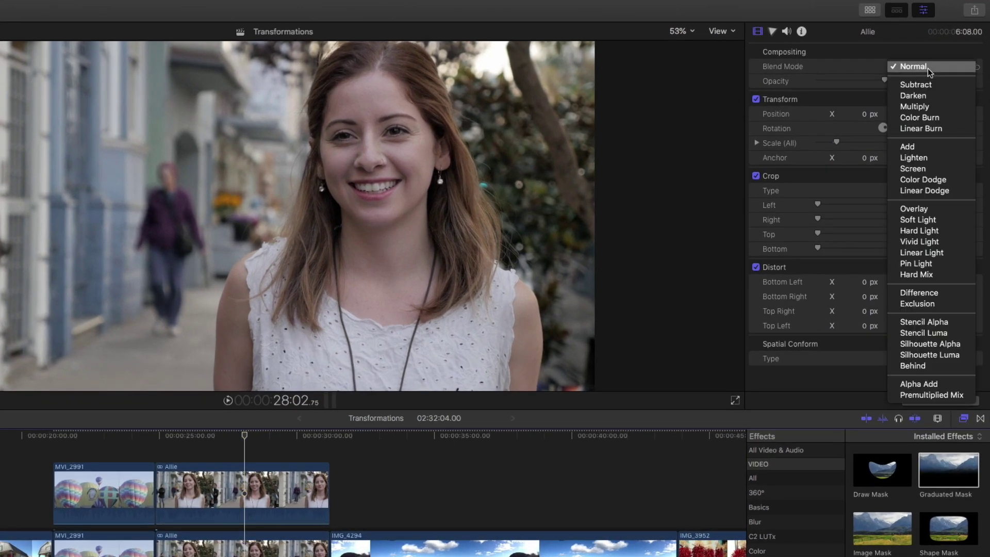
click(935, 160)
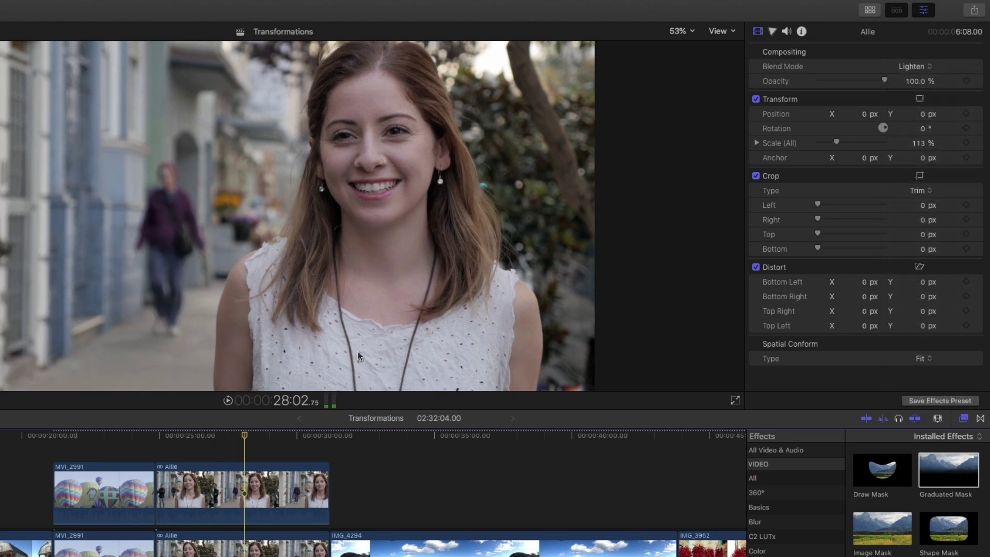
click(916, 69)
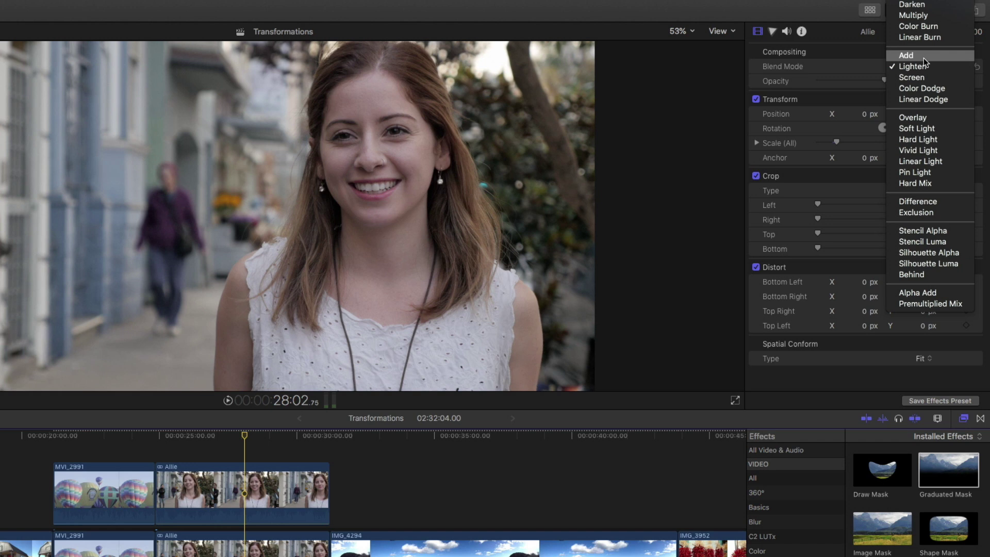
click(924, 55)
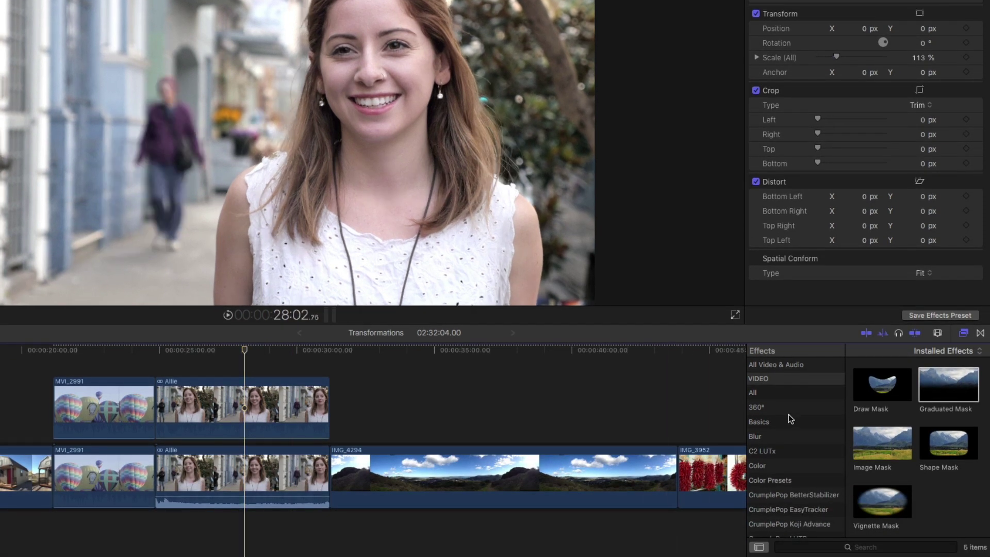
- Apply the Gaussian blur to the upper Allie copy and preview it at 27:20
click(789, 437)
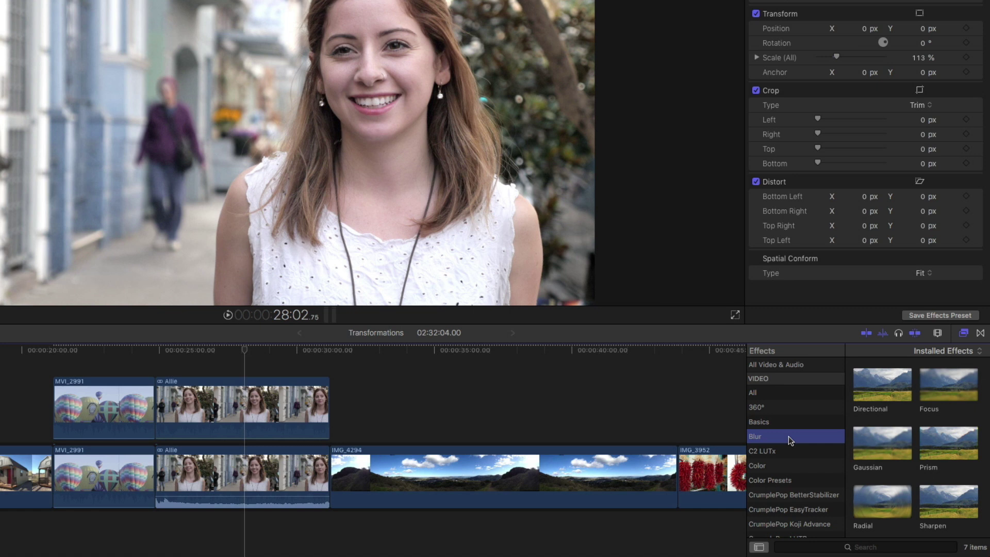
drag(886, 435, 249, 402)
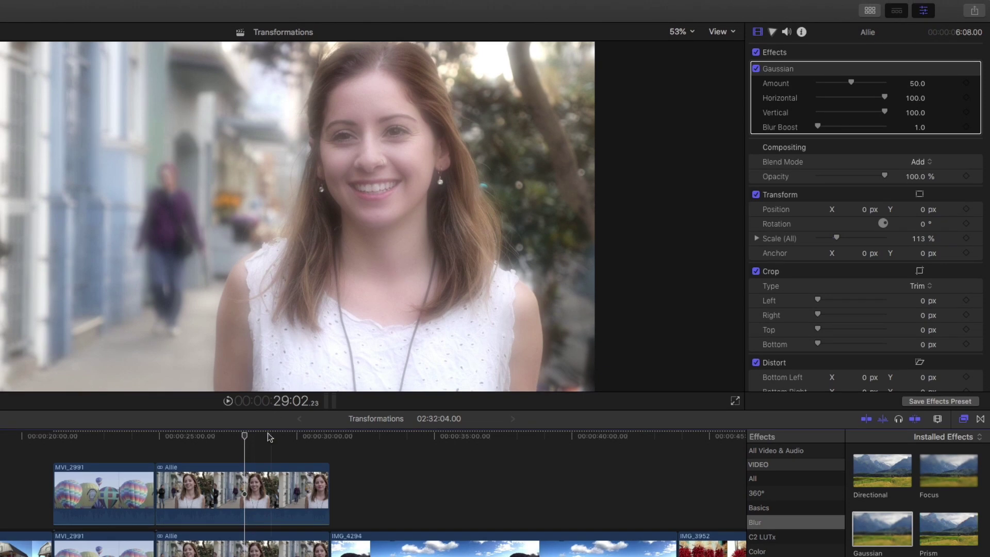
click(238, 353)
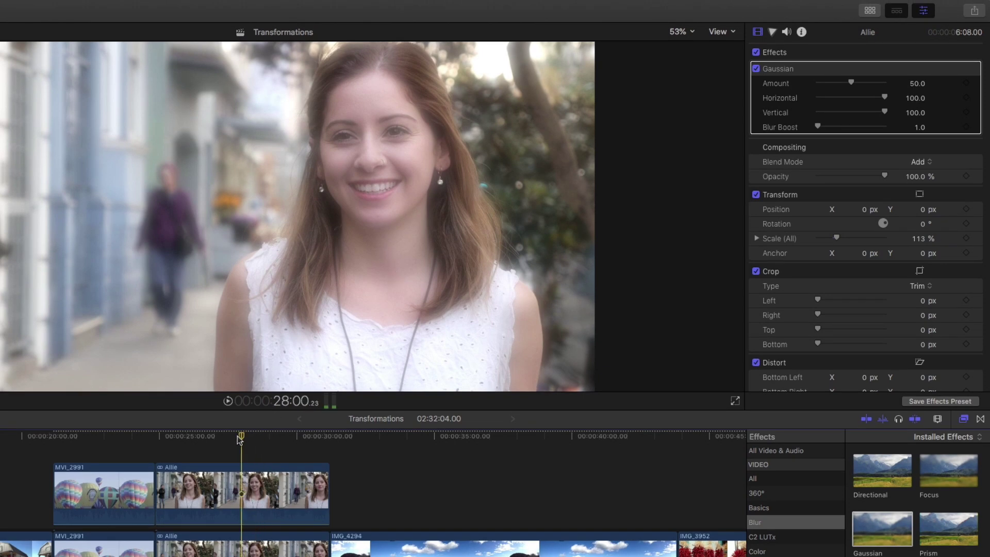
mouse_move(238, 438)
mouse_down()
mouse_move(212, 437)
mouse_move(238, 437)
mouse_up()
- Toggle the blurred copy to compare, then set the Gaussian Amount to 69.6
key(v)
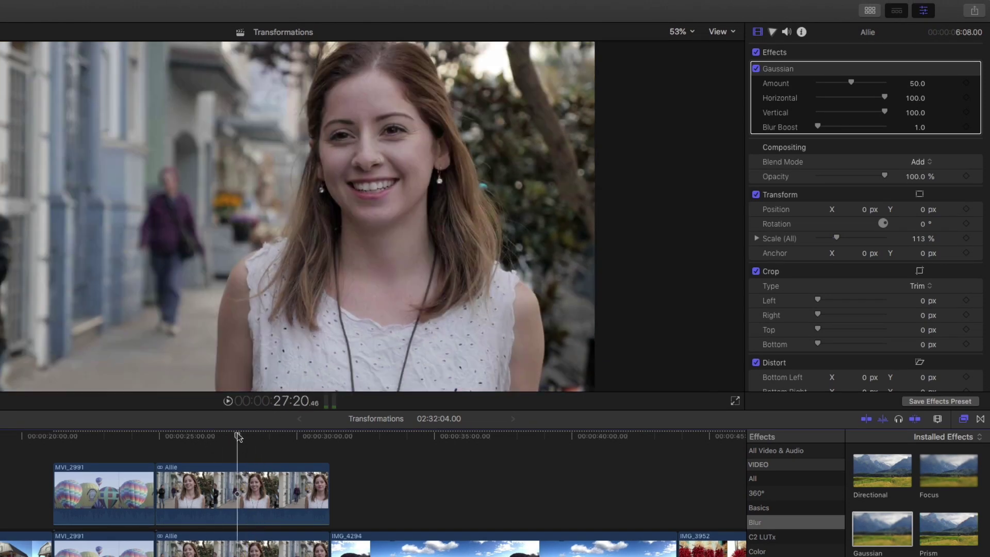
key(v)
key(v)
key(v)
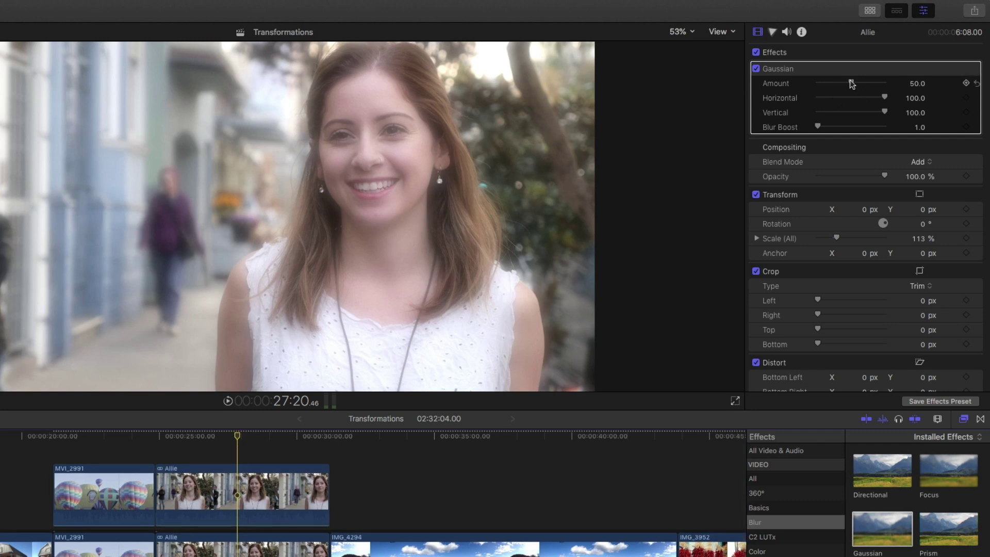
mouse_move(851, 84)
mouse_down()
mouse_move(827, 84)
mouse_move(865, 85)
mouse_up()
drag(866, 84, 865, 84)
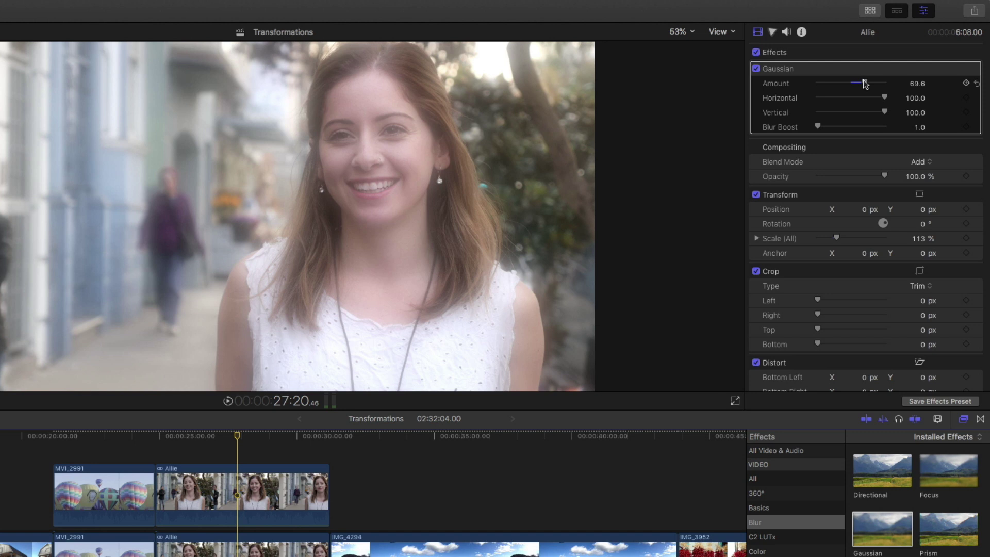
- Add a Shape Mask to the Gaussian blur on the Allie copy
mouse_move(919, 70)
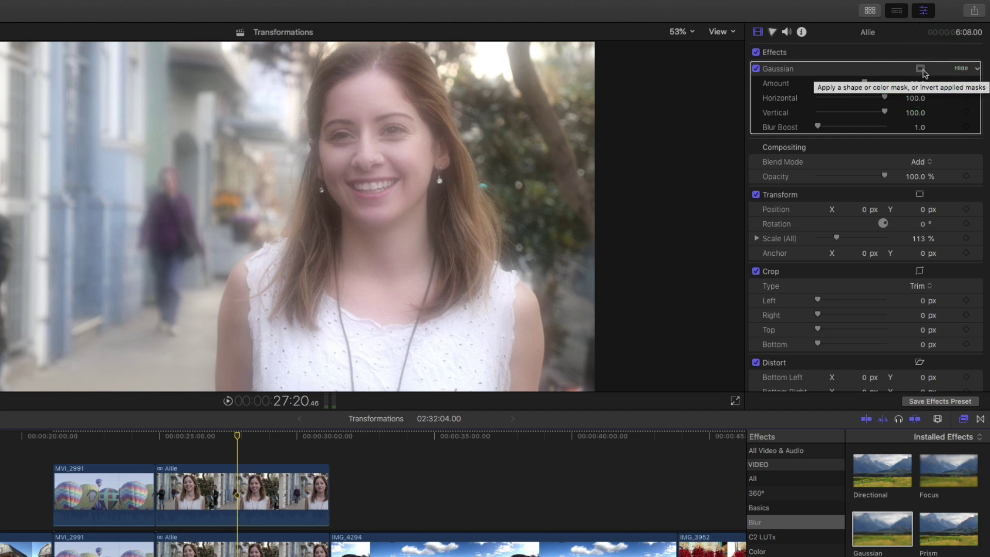
click(921, 68)
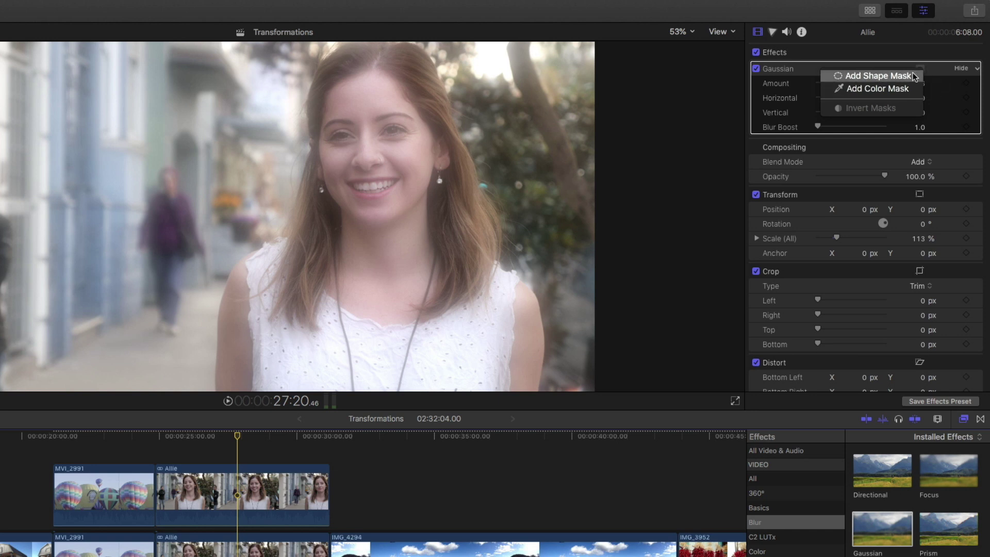
click(915, 76)
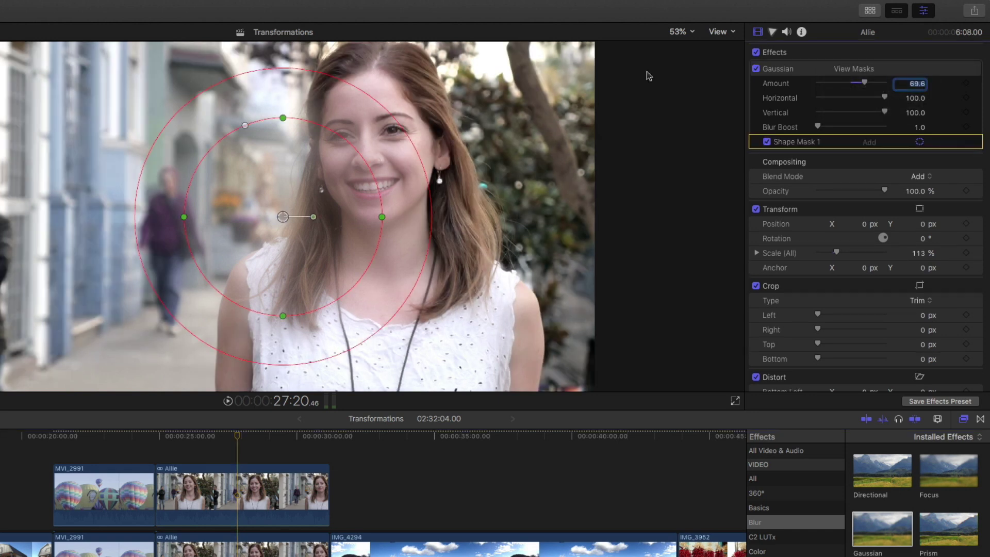
- Move the mask onto her face and reshape it into a vertical oval
drag(283, 217, 378, 150)
drag(478, 150, 437, 149)
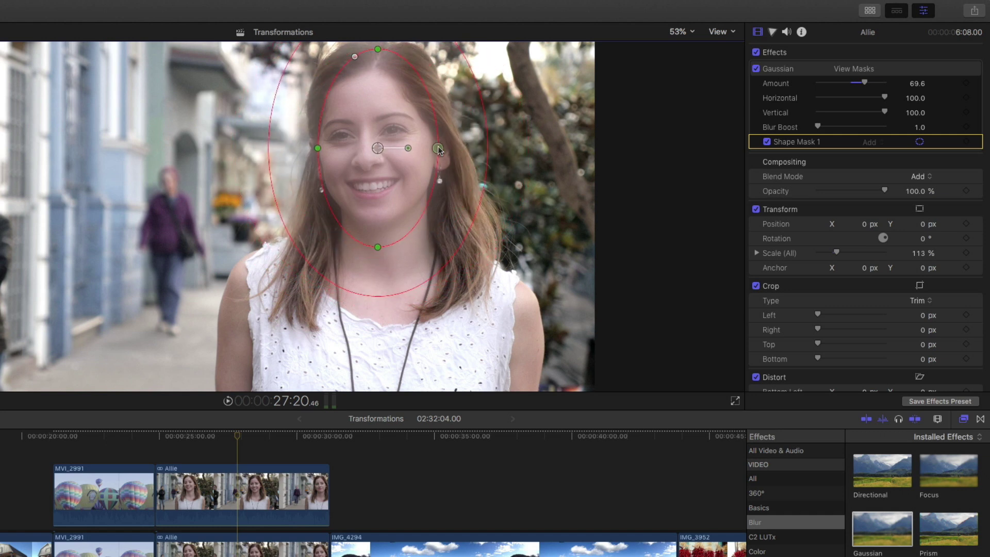
drag(378, 247, 377, 226)
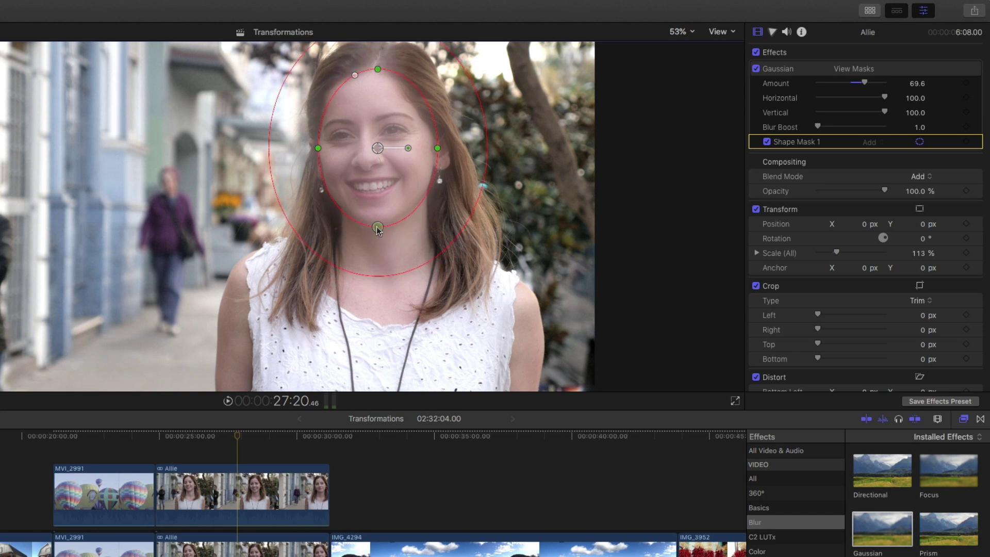
drag(372, 149, 369, 146)
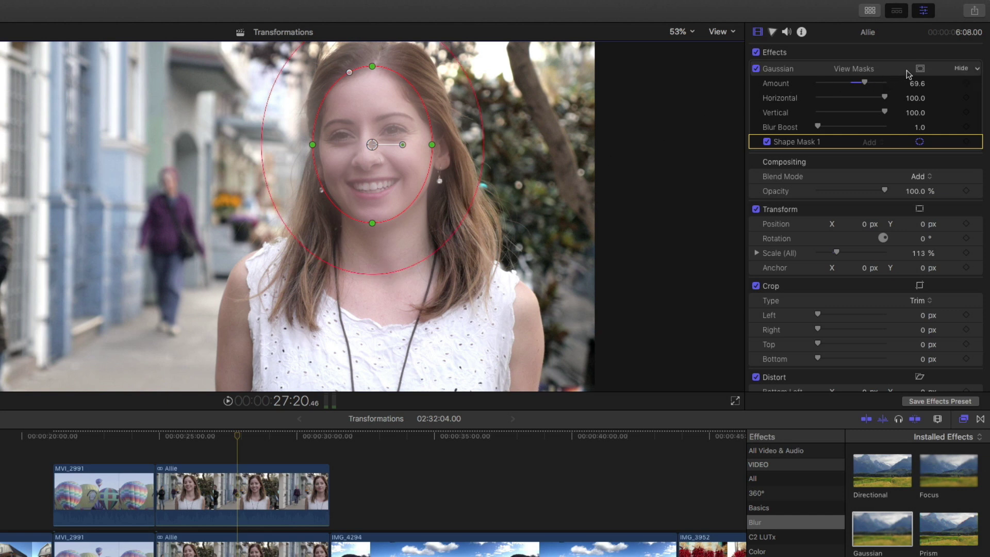
- Invert the blur's mask and scrub the footage to check her face stays sharp
click(922, 69)
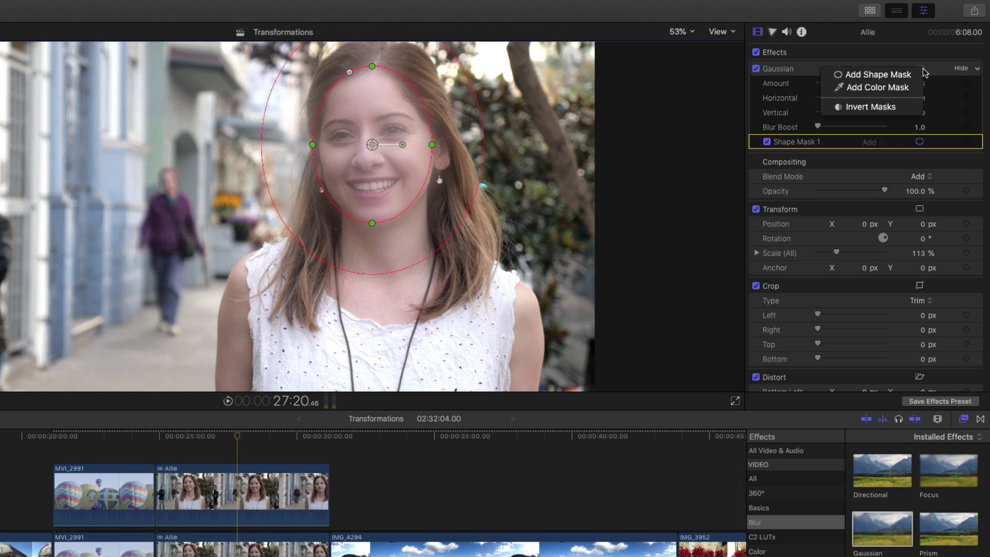
click(909, 104)
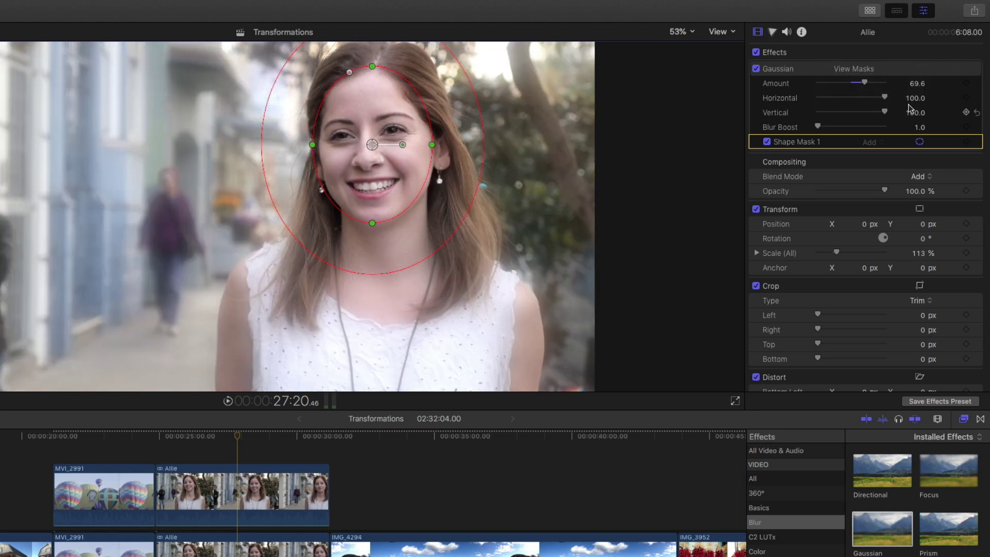
mouse_move(237, 436)
mouse_down()
mouse_move(213, 439)
mouse_move(227, 437)
mouse_up()
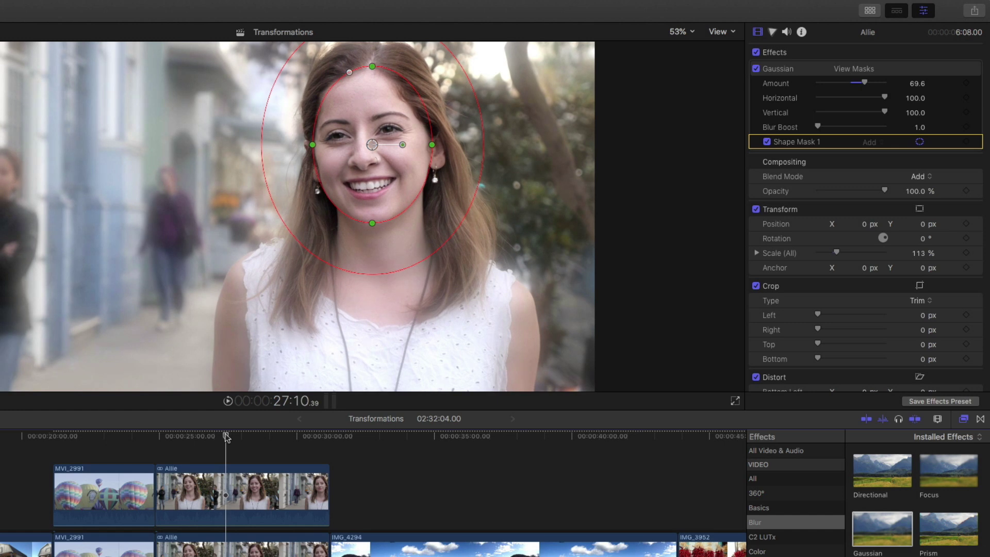
- Reshape the mask into a smaller, rounder circle centred on her face
drag(312, 144, 326, 144)
drag(373, 67, 372, 95)
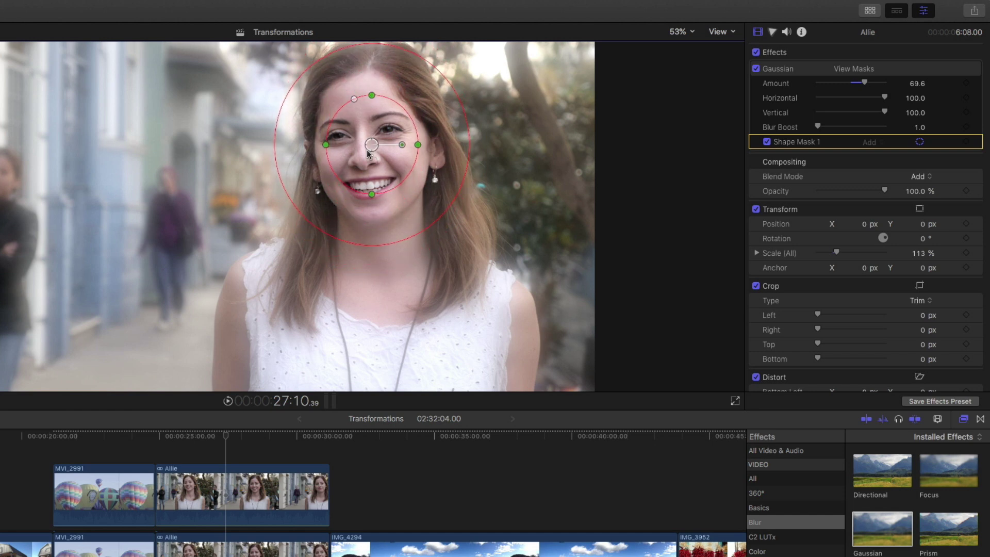
drag(374, 153, 412, 150)
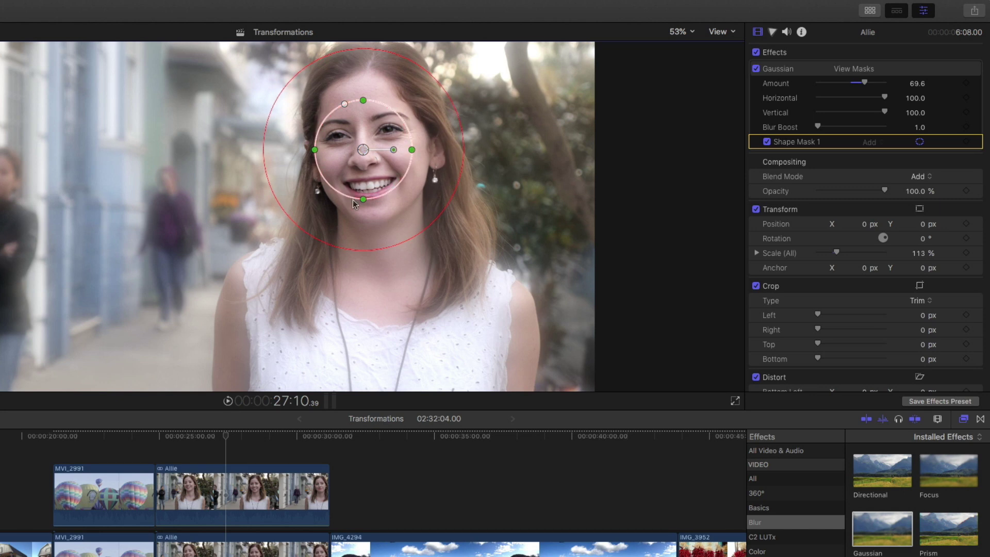
drag(363, 198, 364, 195)
drag(366, 155, 371, 160)
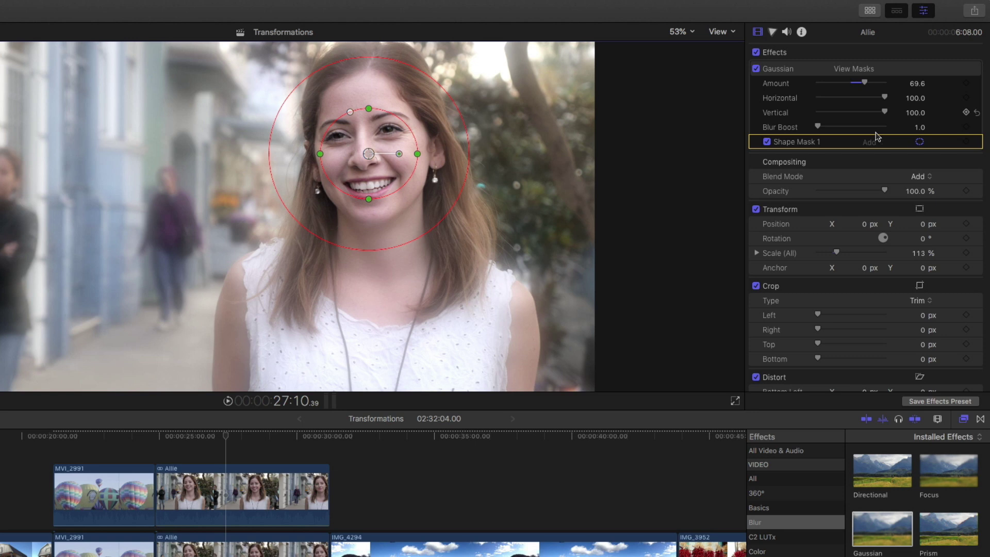
- Turn off Shape Mask 1's onscreen controls so the outline no longer shows in the viewer
click(923, 144)
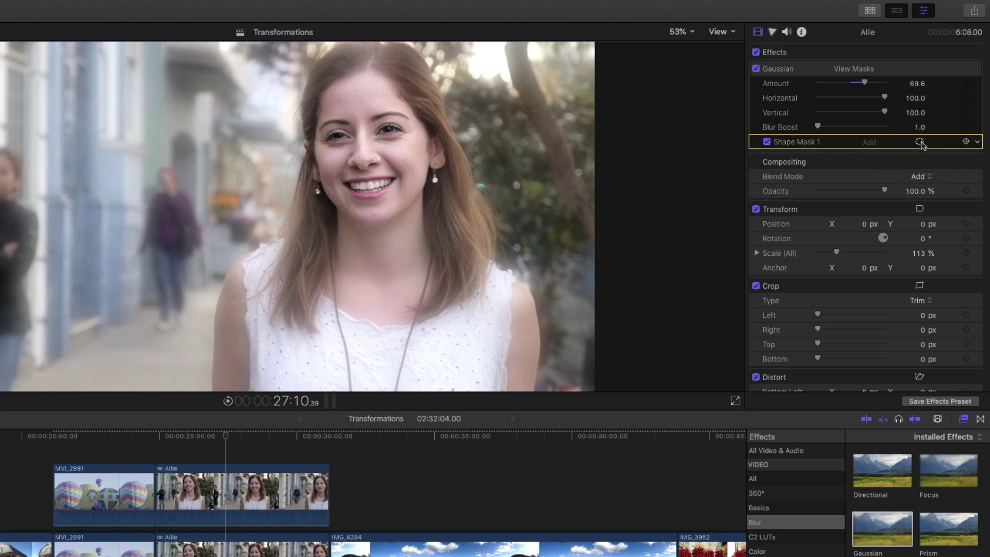